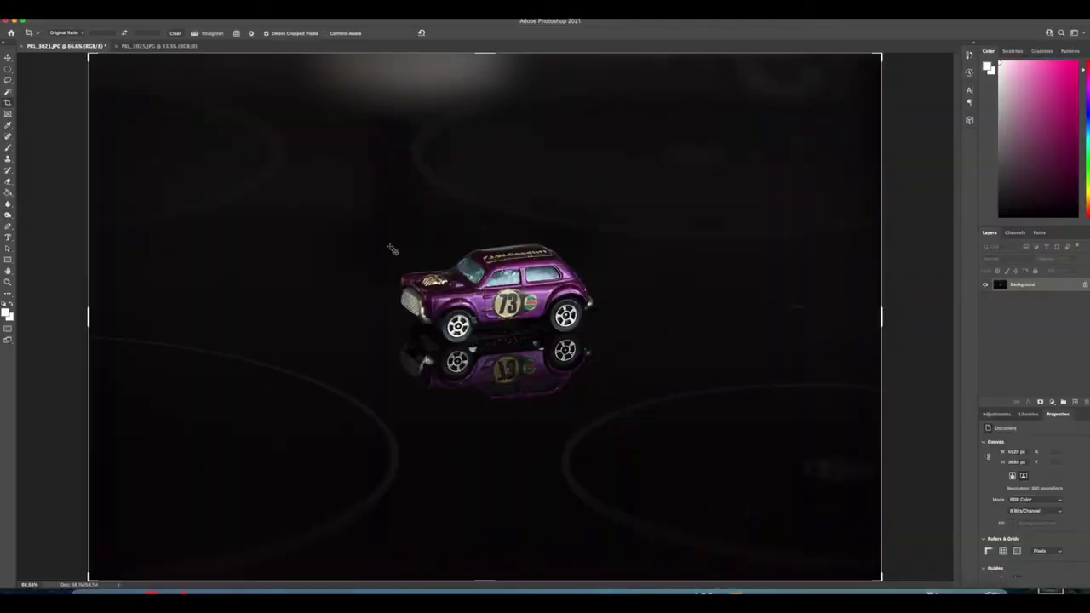
Burn the shadows in the background with the Burn tool to darken the faint rings around the car.
key(o)
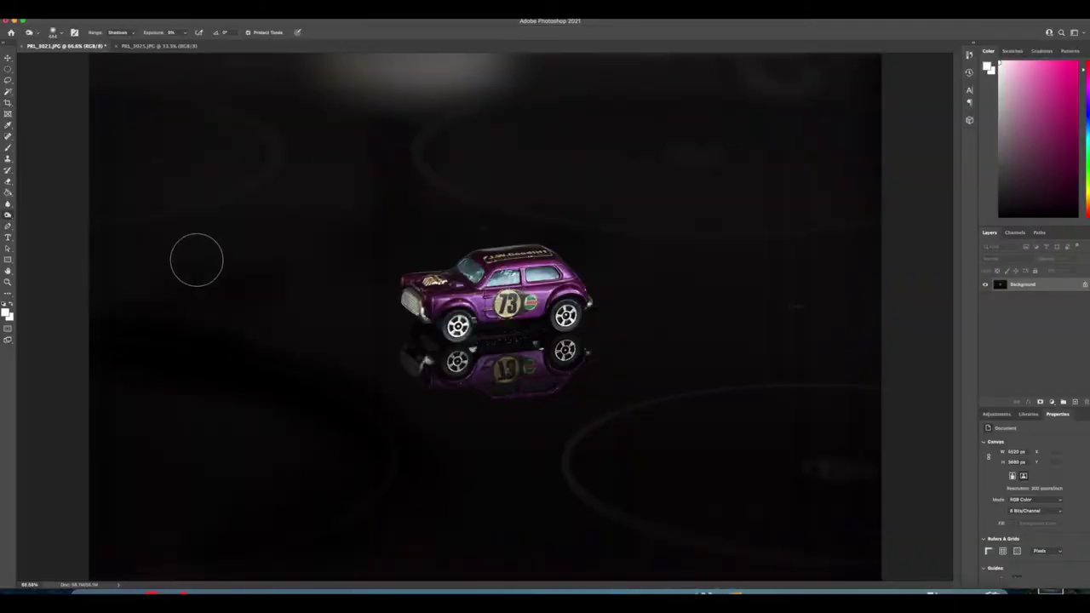
mouse_move(272, 228)
mouse_down()
mouse_move(560, 117)
mouse_move(440, 180)
mouse_move(588, 198)
mouse_move(633, 190)
mouse_move(869, 254)
mouse_move(707, 346)
mouse_move(665, 397)
mouse_move(735, 402)
mouse_move(504, 463)
mouse_move(633, 509)
mouse_move(622, 481)
mouse_move(326, 333)
mouse_move(640, 195)
mouse_up()
Crop the photo tightly around the purple car and its reflection, to about 2688 × 1792 px.
click(7, 102)
drag(262, 153, 713, 443)
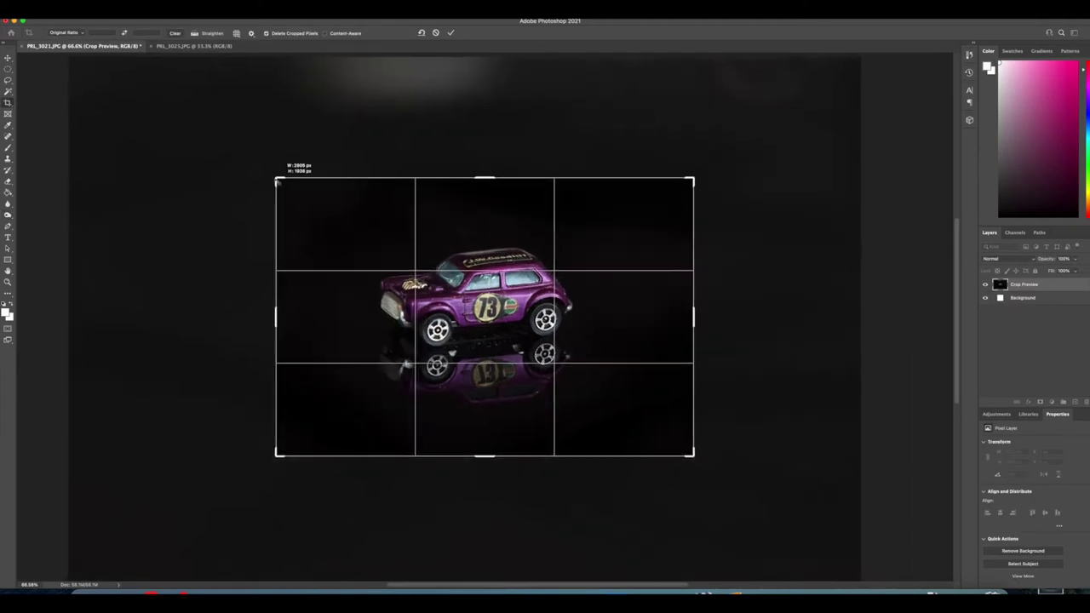
drag(694, 177, 672, 187)
drag(589, 249, 583, 255)
key(Return)
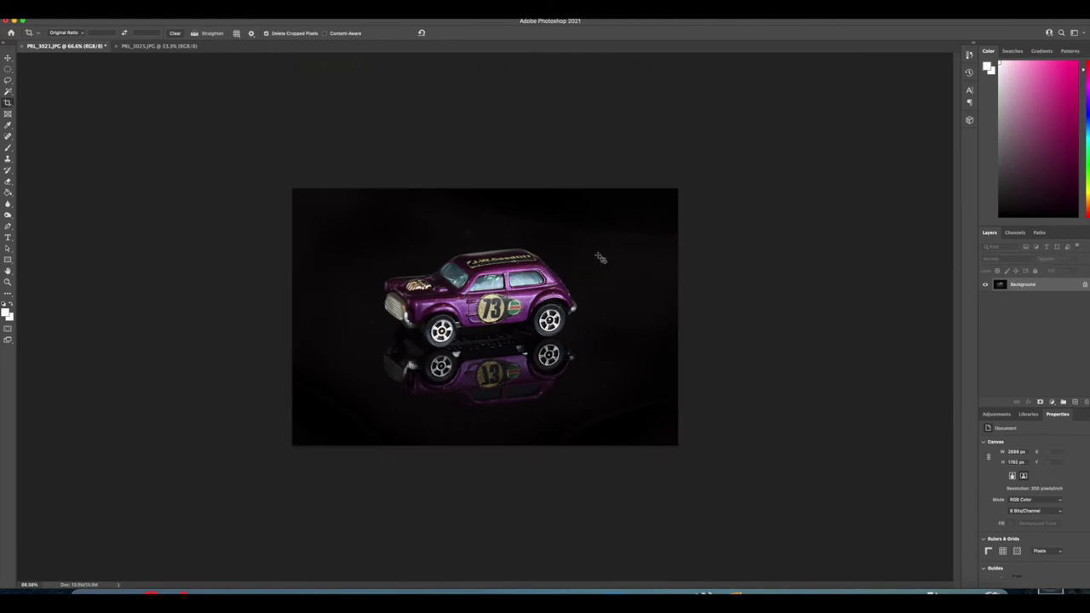
Sharpen the cropped photo with Unsharp Mask at amount 57%, radius 1.0 pixels and threshold 0.
click(183, 7)
mouse_move(261, 174)
click(352, 207)
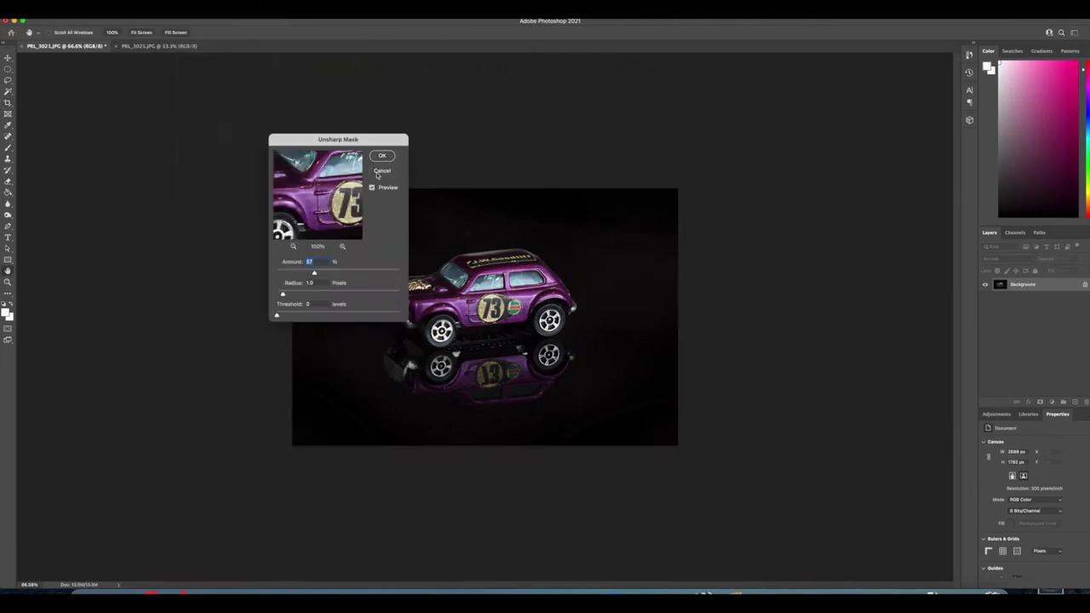
click(382, 157)
Brighten the car's highlights with the Dodge tool at 23% exposure and adjust the photo's white level with Levels.
key(c)
click(8, 215)
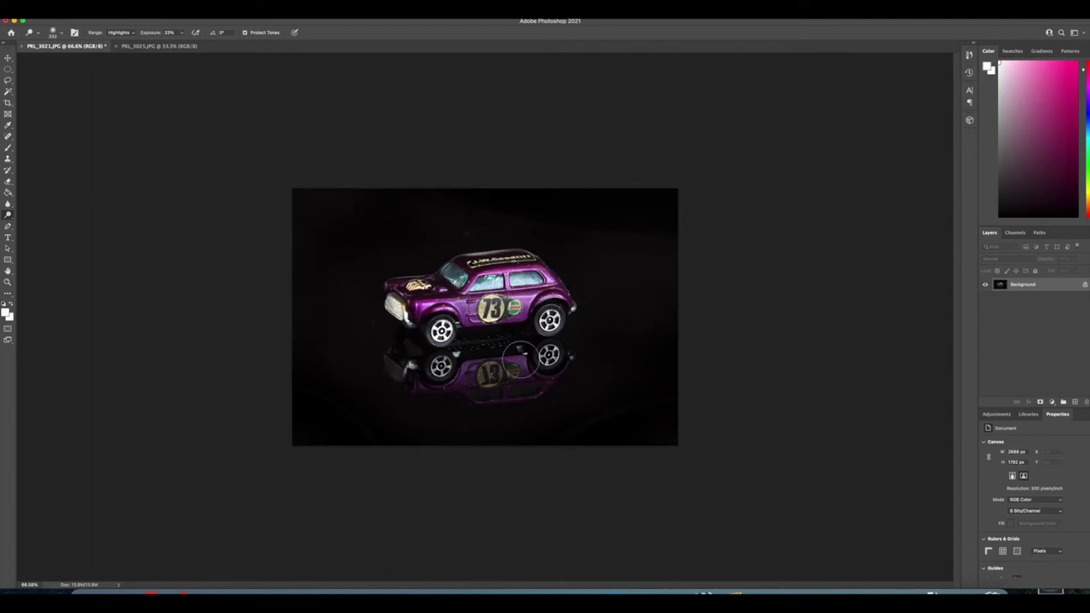
key(ctrl+l)
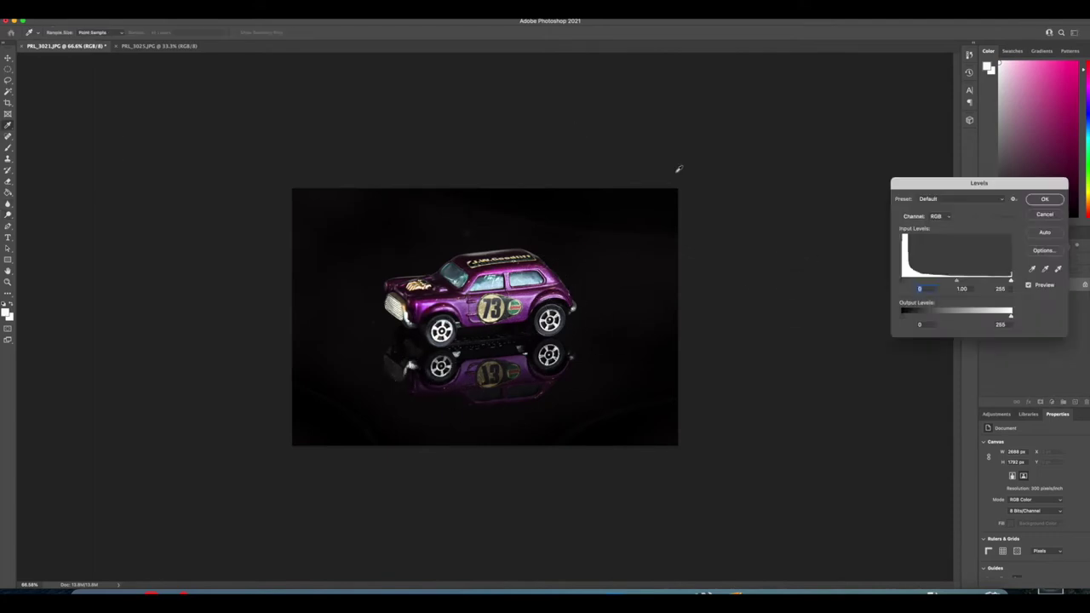
drag(1010, 312, 1002, 316)
click(1045, 199)
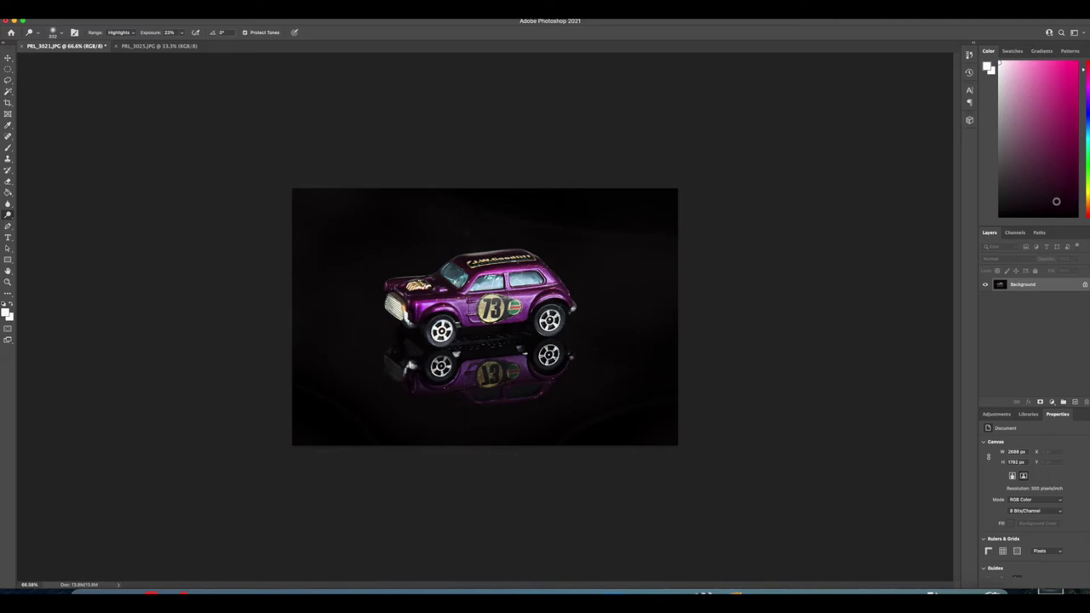
Render a lens flare in the dark background above the car's front end.
click(174, 10)
mouse_move(221, 159)
click(341, 212)
click(753, 89)
Darken the photo's midtones with Levels, setting the midtone input to about 0.77.
key(ctrl+l)
drag(959, 283, 966, 284)
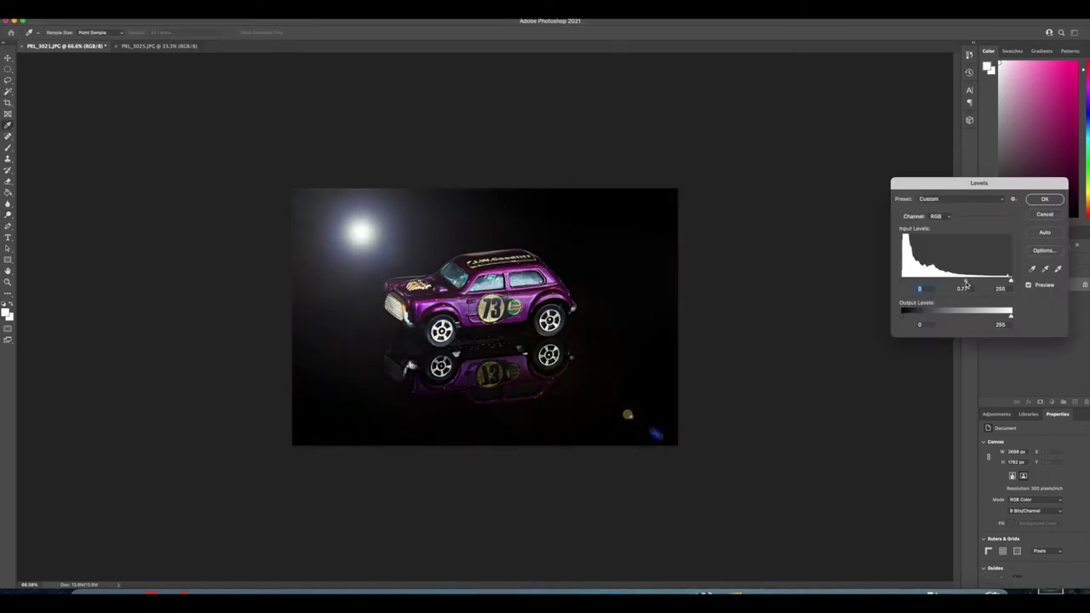
key(Return)
Clone out the stray flare spots below the car's rear and crop the photo tighter to about 2276 × 1517 px.
key(s)
key(c)
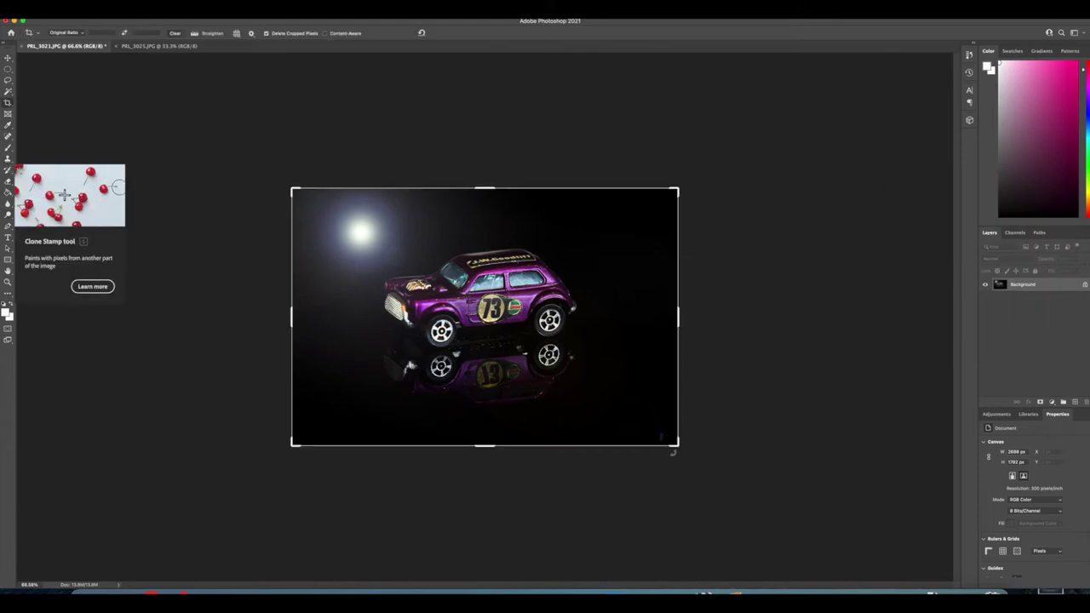
drag(677, 445, 661, 435)
drag(587, 332, 586, 320)
drag(662, 435, 653, 432)
key(Return)
drag(312, 435, 320, 430)
drag(528, 333, 523, 329)
drag(317, 430, 321, 427)
drag(652, 427, 648, 424)
key(Return)
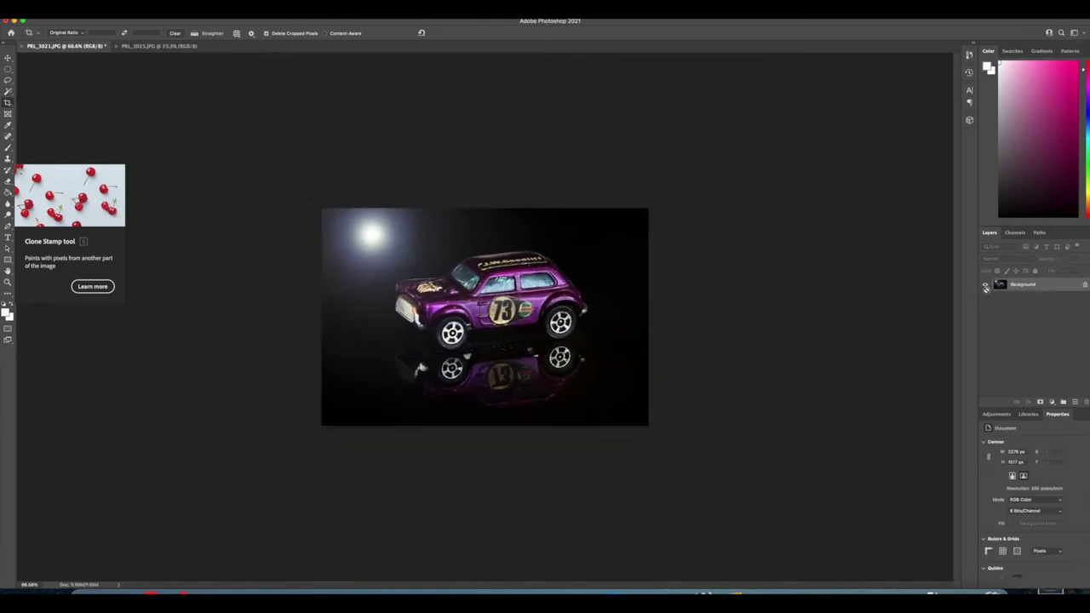
key(super+plus)
key(super+plus)
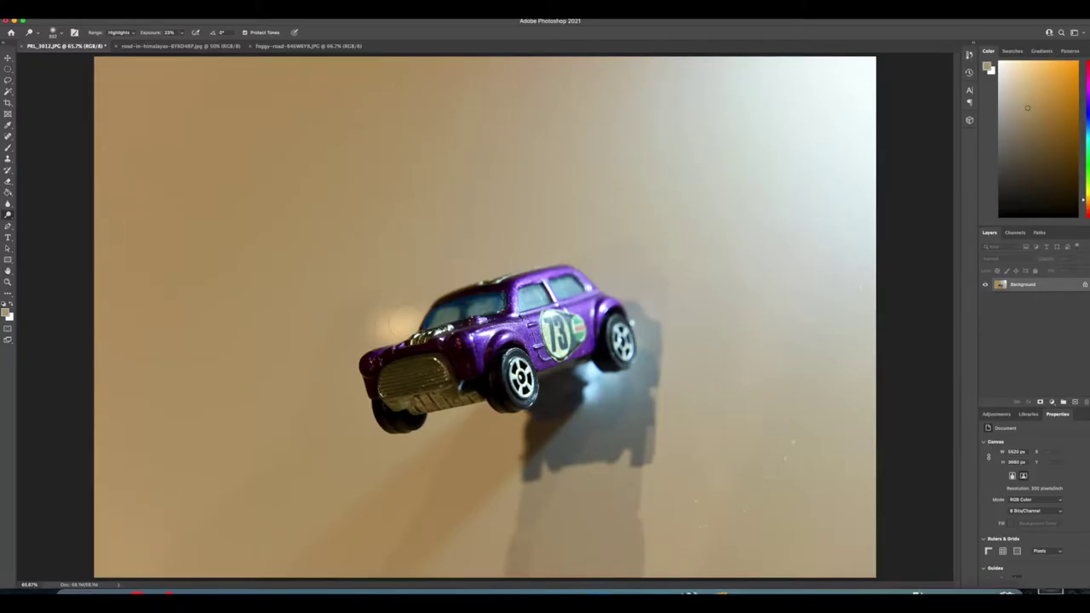
Brighten the car's highlights with the Dodge tool and shift the photo's highlights toward blue with Color Balance.
mouse_move(396, 320)
mouse_down()
mouse_move(417, 295)
mouse_move(529, 252)
mouse_move(565, 245)
mouse_move(615, 268)
mouse_move(549, 245)
mouse_move(630, 283)
mouse_move(653, 330)
mouse_move(481, 425)
mouse_move(438, 420)
mouse_move(405, 440)
mouse_move(366, 439)
mouse_move(345, 408)
mouse_move(342, 341)
mouse_move(417, 322)
mouse_move(384, 400)
mouse_move(436, 344)
mouse_move(488, 389)
mouse_move(557, 407)
mouse_up()
key(ctrl+b)
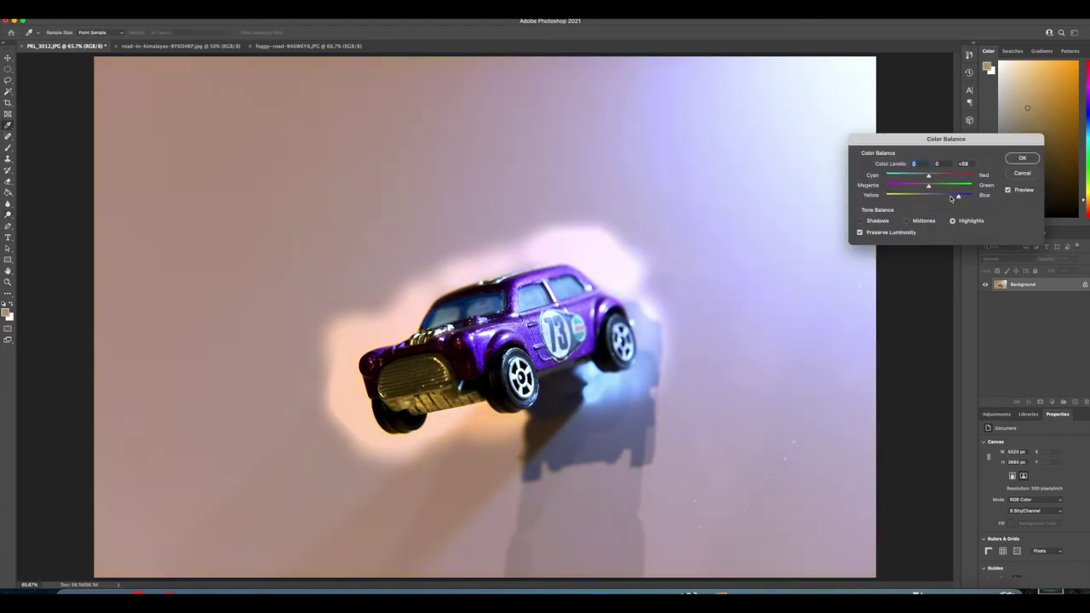
key(Return)
key(ctrl+l)
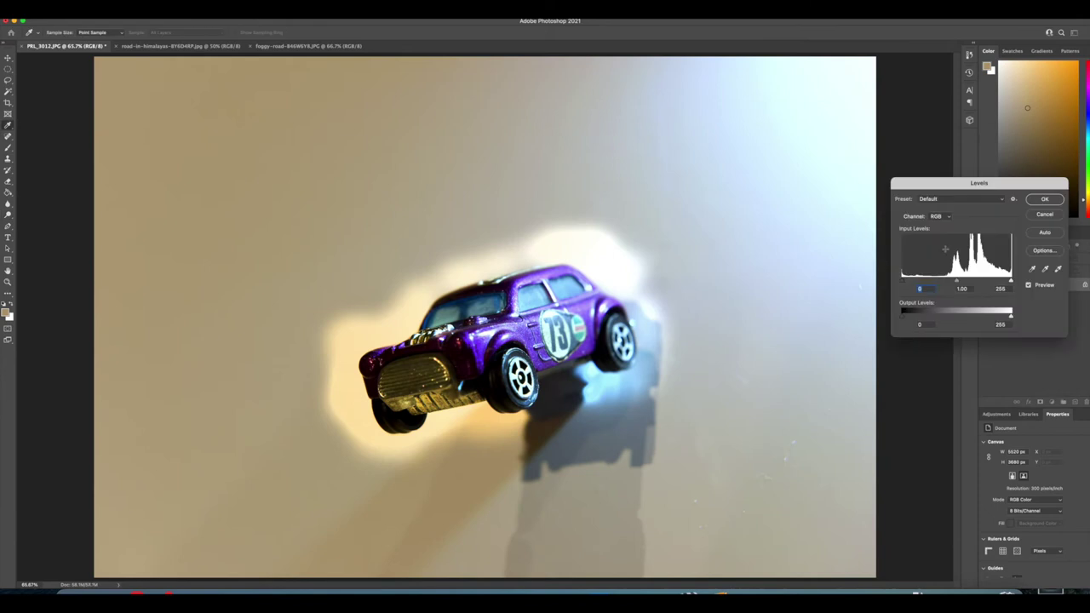
click(1058, 269)
click(358, 342)
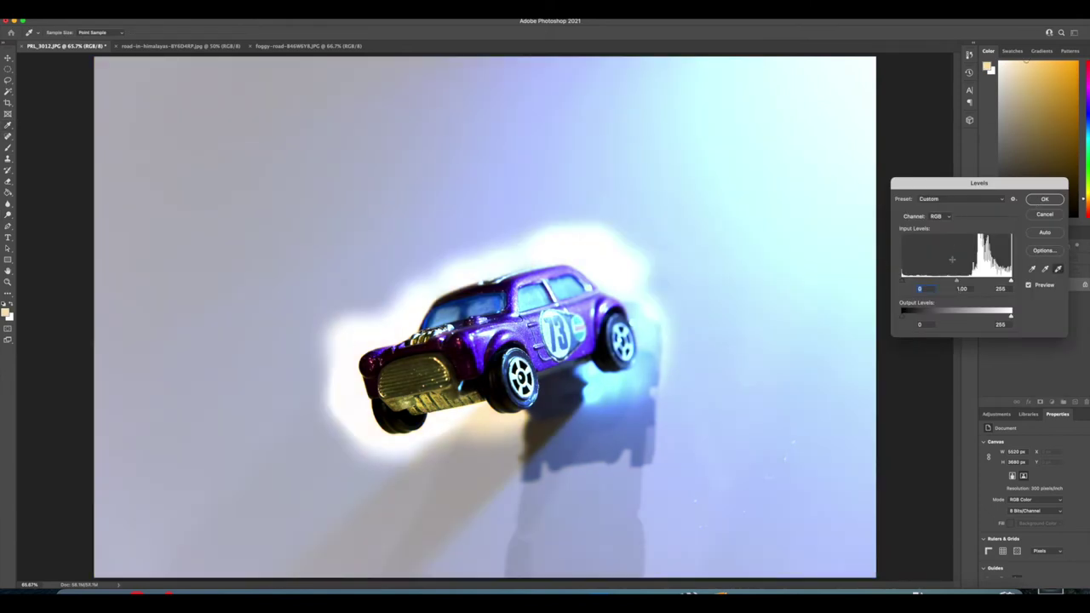
click(1053, 214)
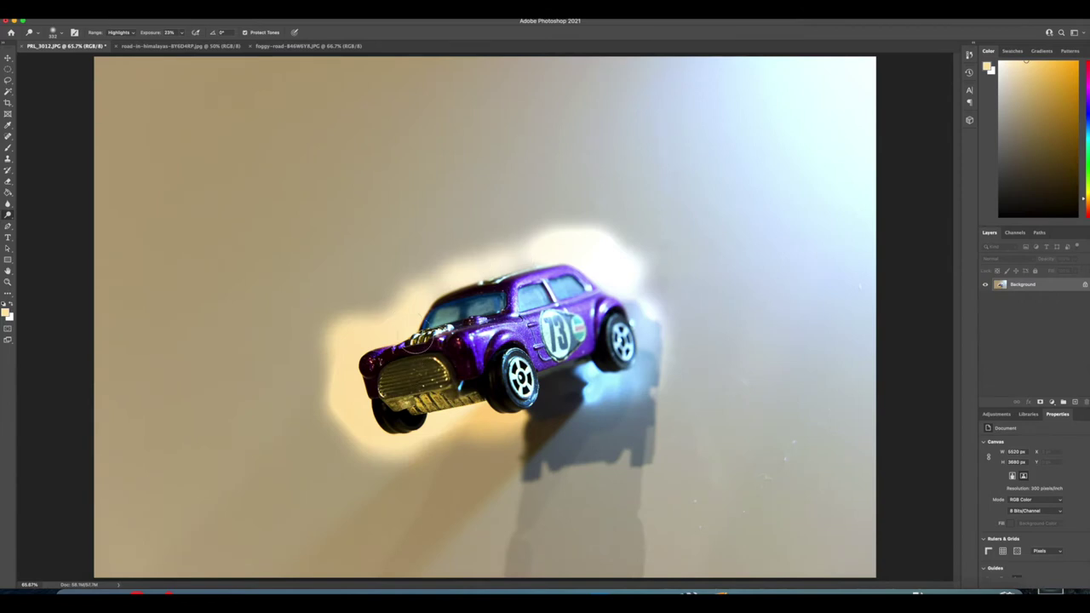
Select the car's front grille and bumper with the Lasso tool and run Levels on the selection.
key(l)
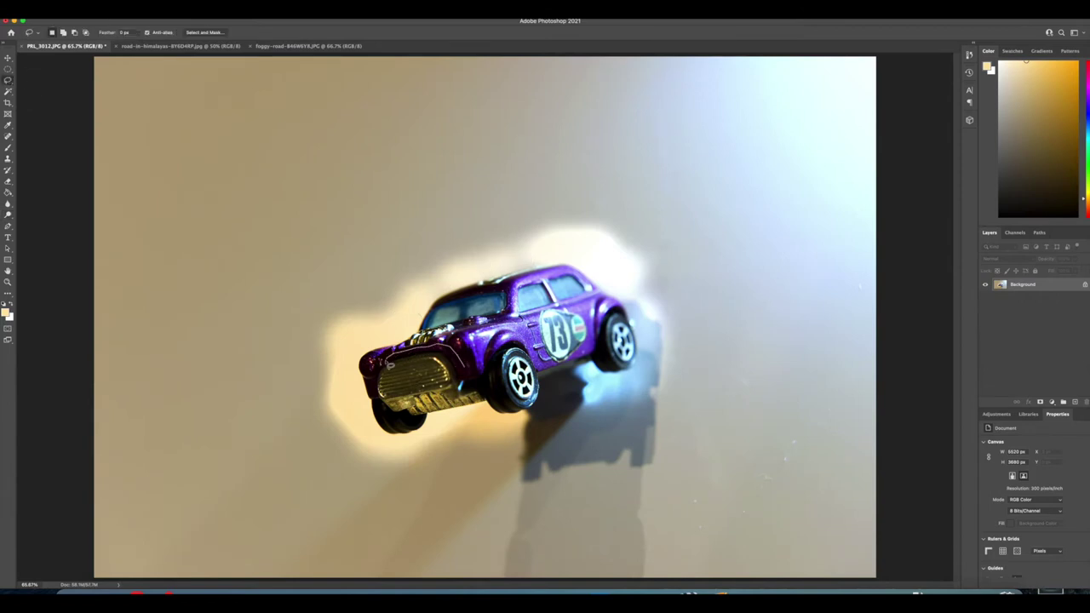
drag(451, 412, 475, 375)
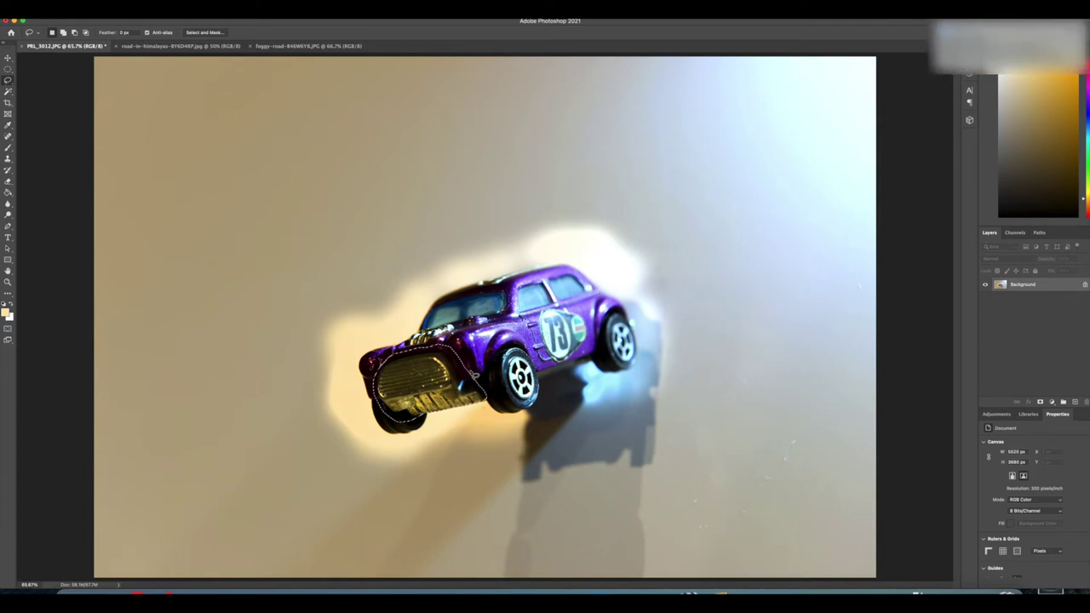
key(ctrl+l)
click(1036, 199)
Shift the selected grille's highlights toward blue with Color Balance to neutralize its yellow tint.
key(super+b)
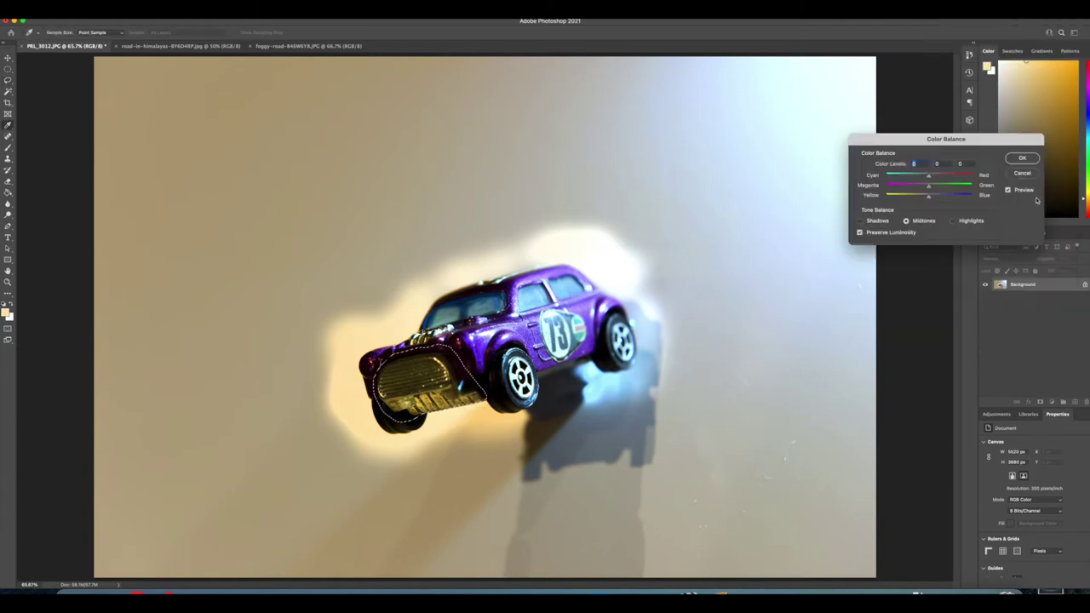
click(952, 221)
mouse_move(929, 196)
mouse_down()
mouse_move(969, 198)
mouse_move(944, 198)
mouse_up()
click(907, 221)
key(Return)
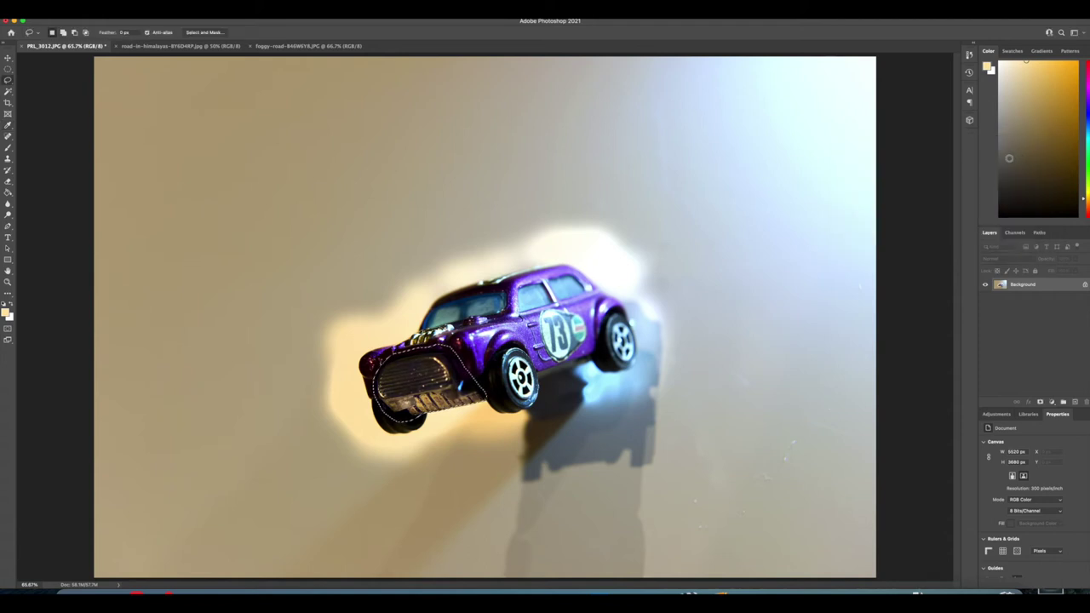
Deselect the grille and apply a Color Balance adjustment to the whole photo.
key(ctrl+d)
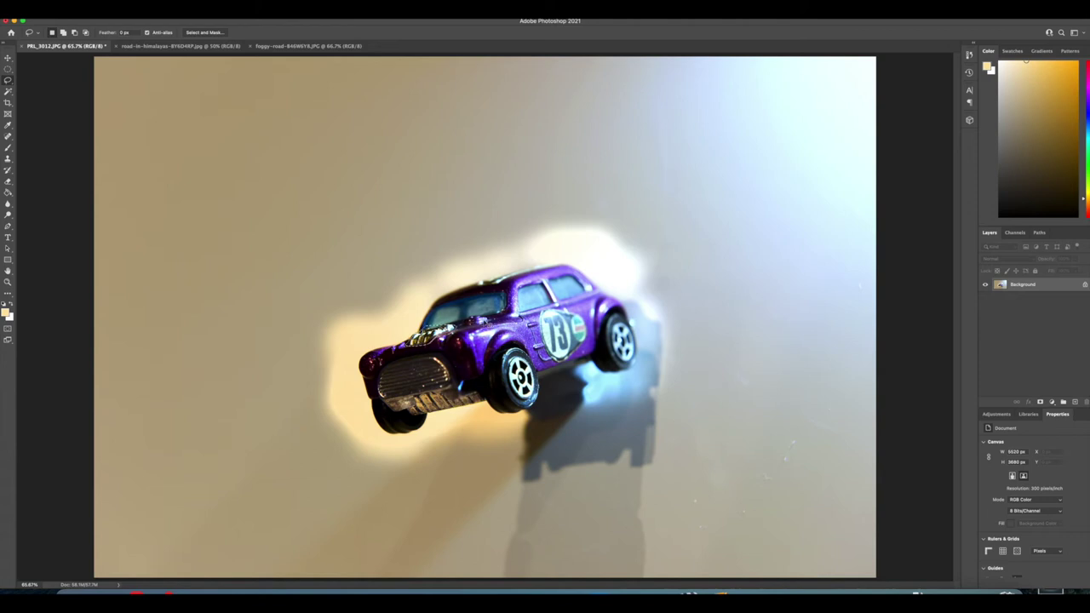
key(ctrl+b)
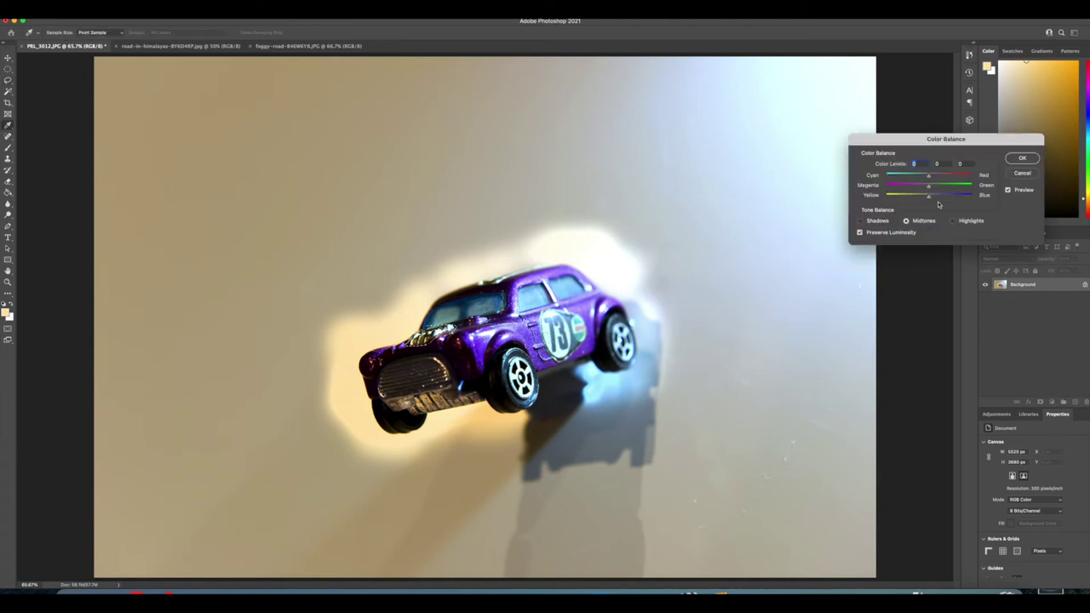
key(Return)
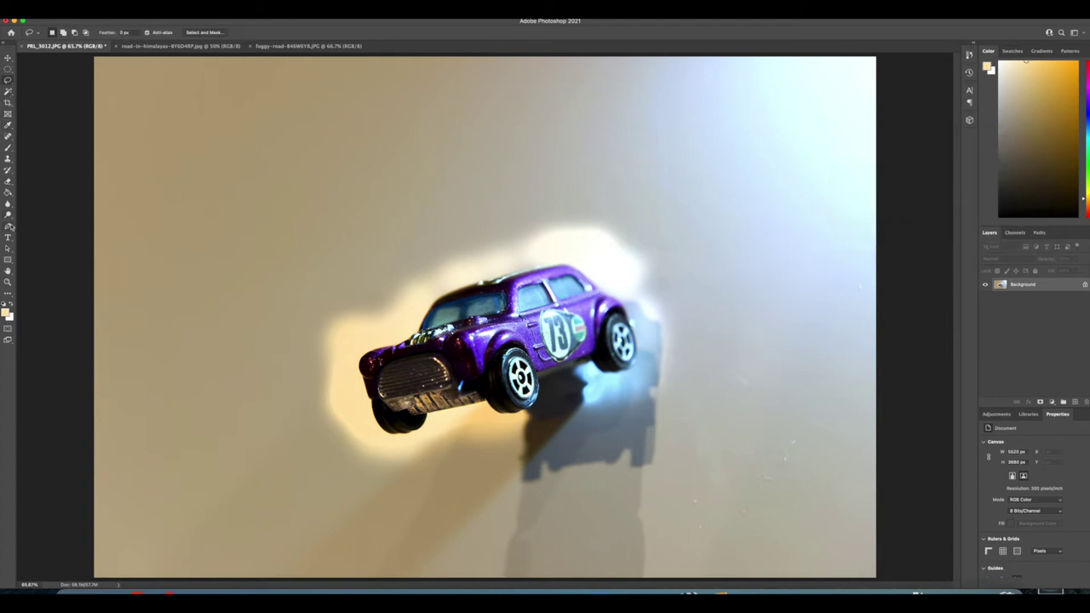
Trace the car's outline with a closed Pen tool path and turn the work path into a selection.
click(9, 227)
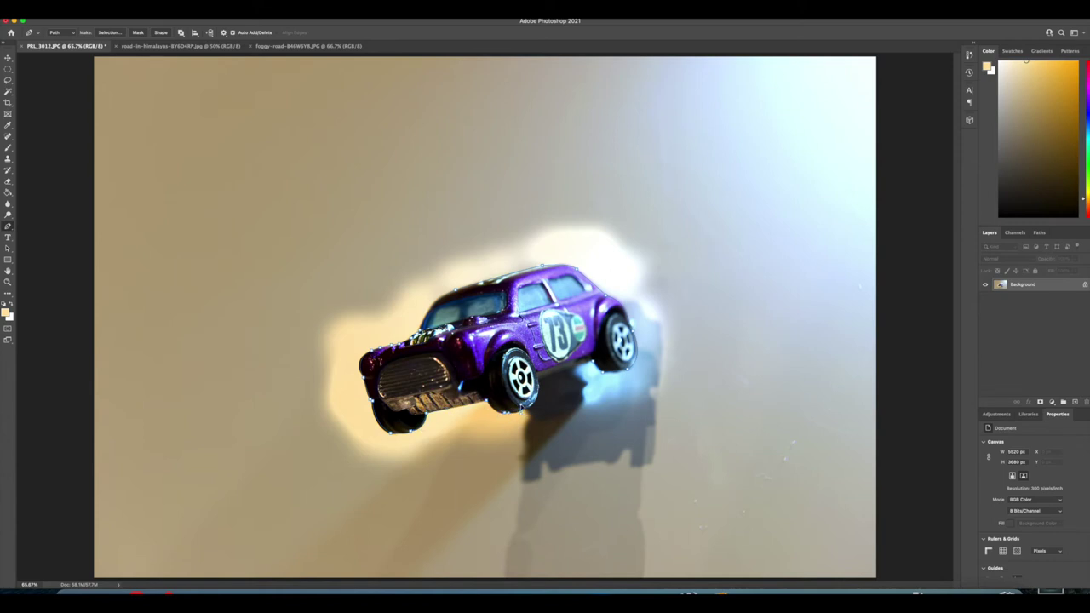
drag(538, 379, 529, 358)
alt+click(538, 379)
click(1039, 232)
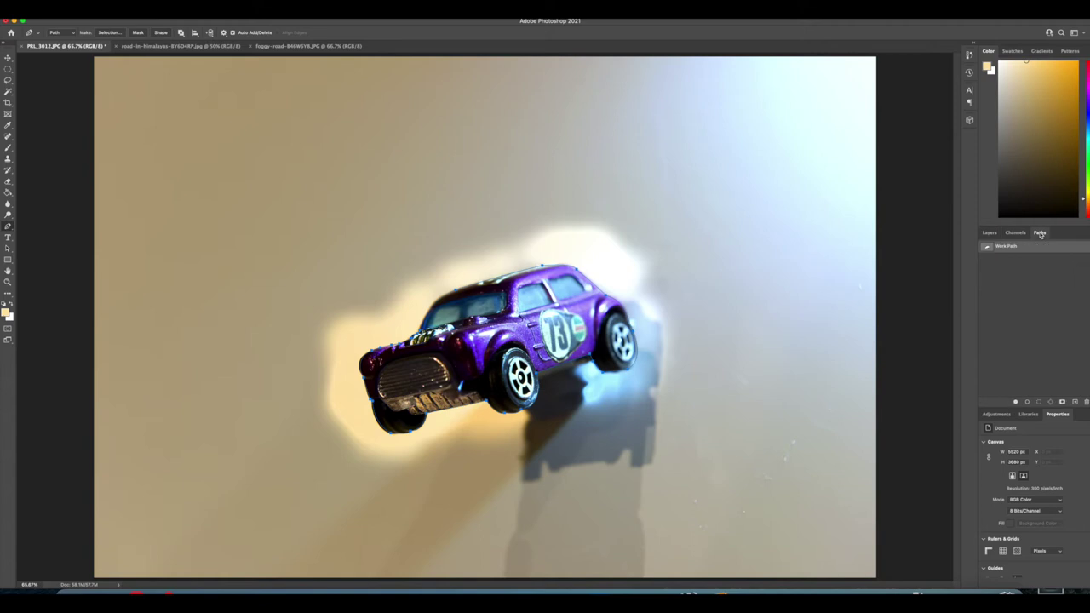
right_click(1035, 247)
click(979, 274)
key(Return)
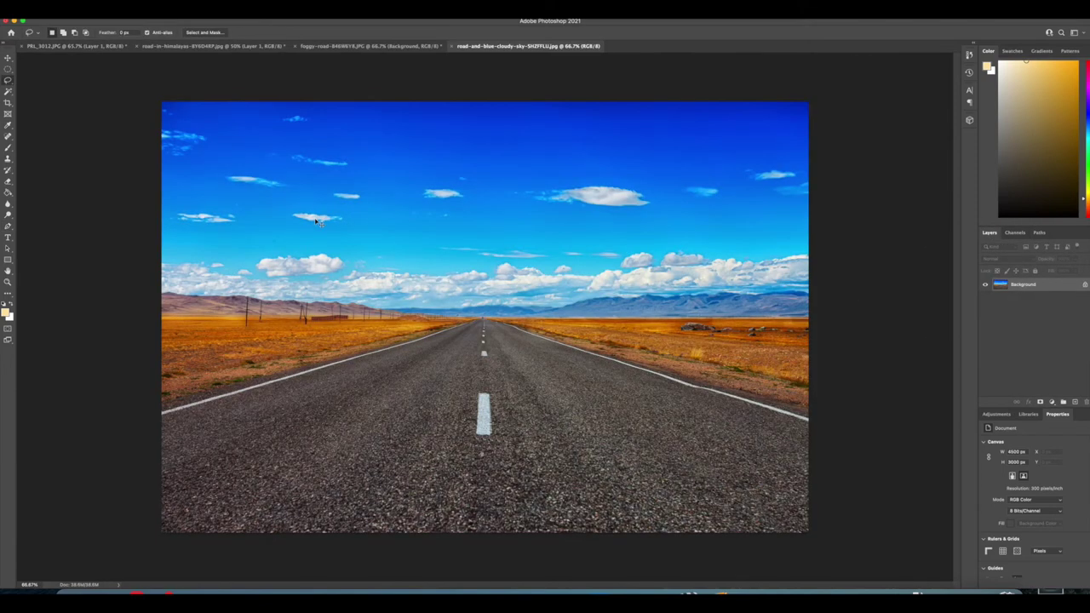
Paste the cut-out car into the road and blue sky photo, rotate it about 35°, and place it over the road's left side.
key(super+v)
key(super+t)
drag(537, 151, 589, 236)
drag(511, 316, 377, 283)
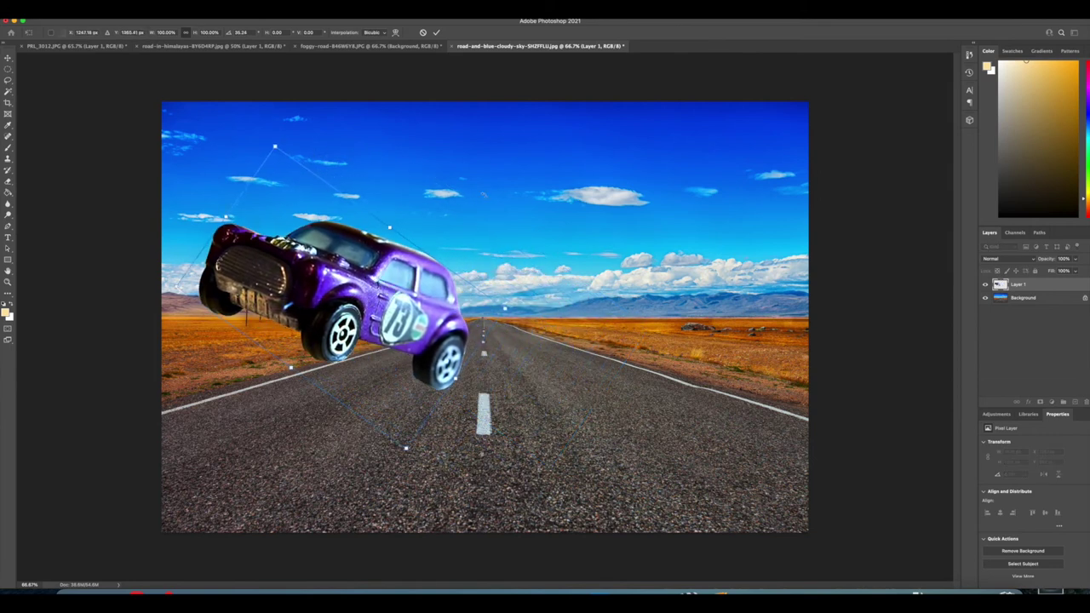
Select the rear of the pasted car with the Lasso tool and feather the selection.
click(8, 80)
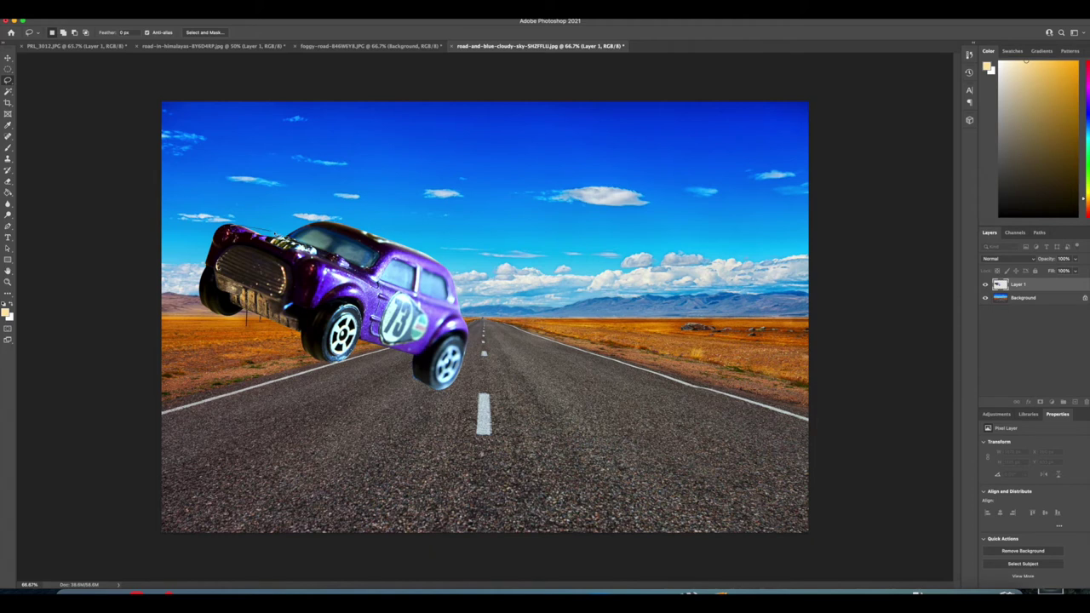
mouse_move(289, 236)
mouse_down()
mouse_move(383, 236)
mouse_move(468, 269)
mouse_move(491, 294)
mouse_move(494, 346)
mouse_move(465, 393)
mouse_move(413, 376)
mouse_move(431, 313)
mouse_up()
drag(407, 258, 234, 229)
click(163, 12)
mouse_move(181, 136)
click(285, 166)
key(Return)
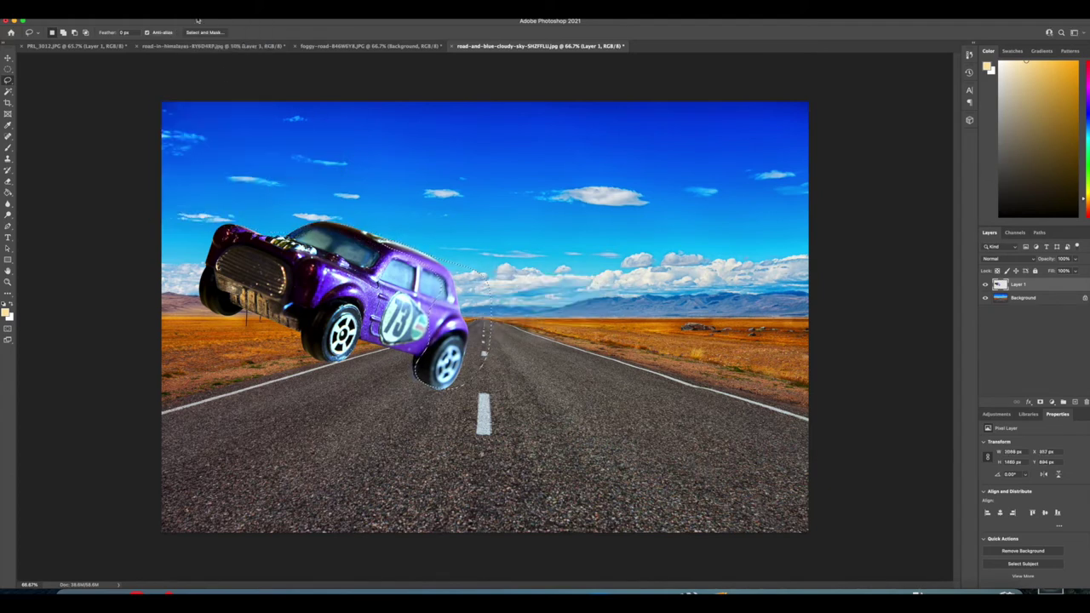
Apply Motion Blur to the car's selected rear at angle -7° and distance 47 pixels, and deselect.
click(195, 8)
mouse_move(202, 124)
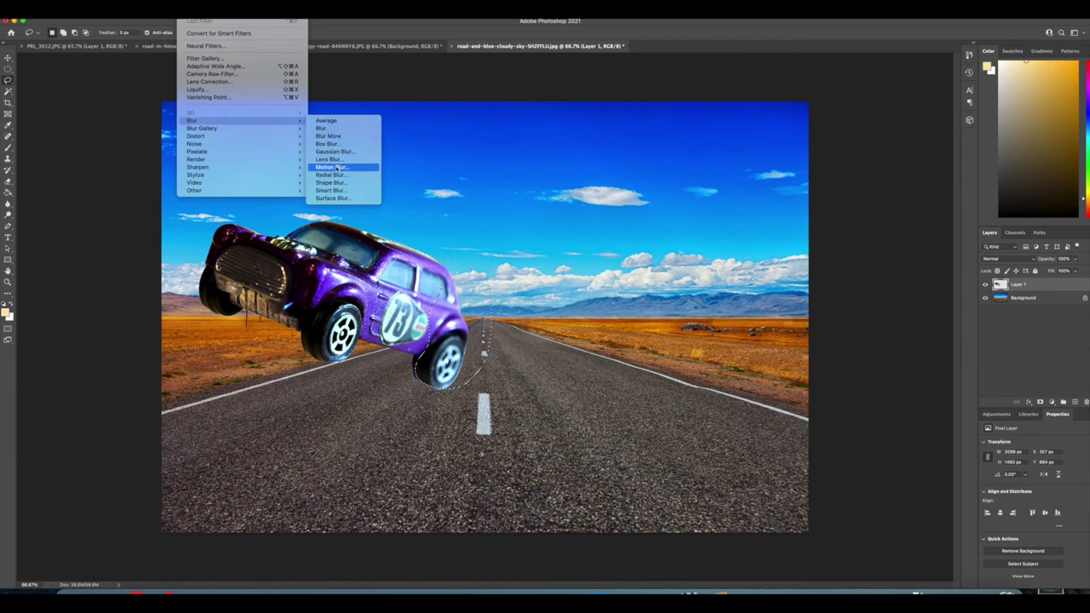
click(330, 167)
drag(177, 297, 177, 297)
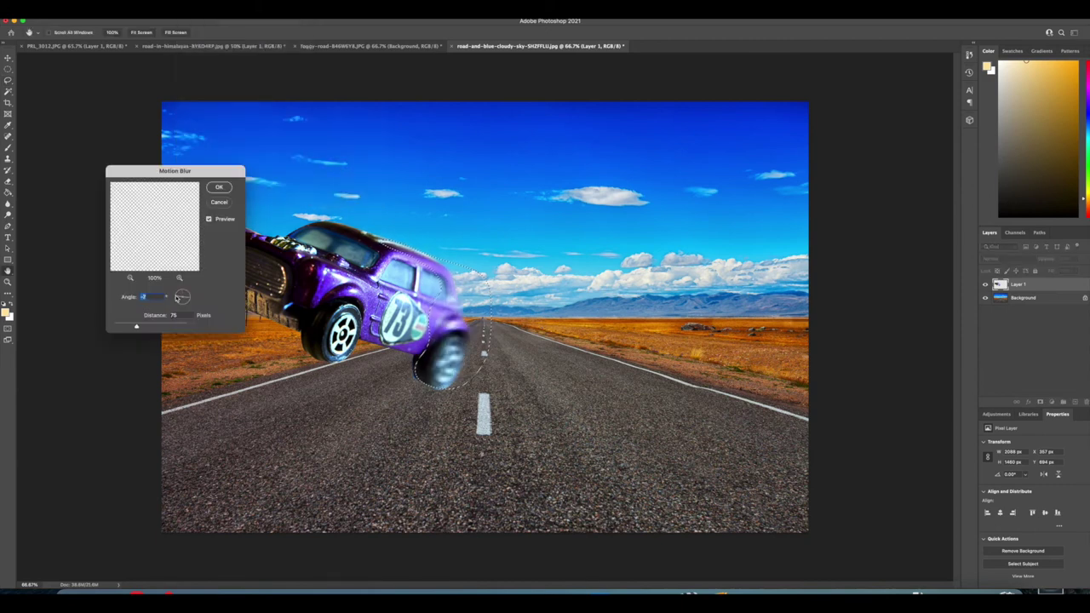
drag(136, 328, 132, 329)
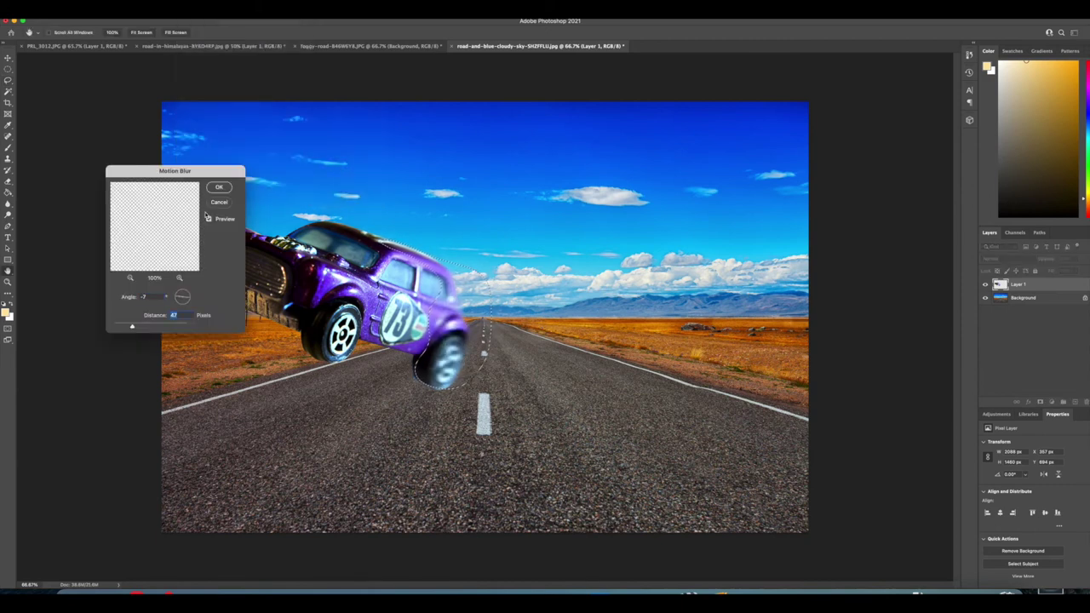
click(219, 188)
key(super+d)
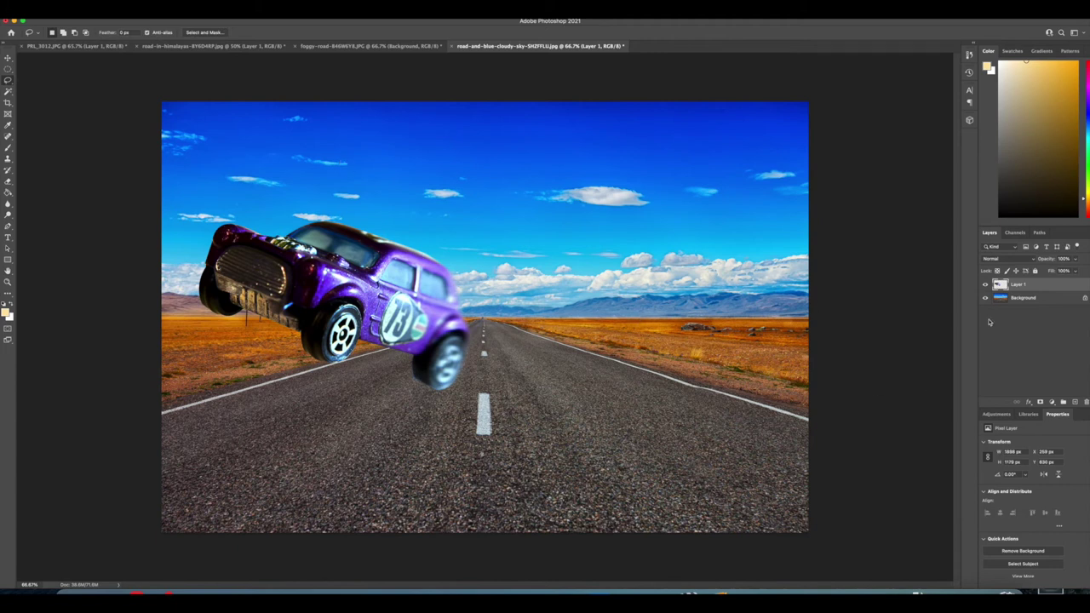
Soften the road and sky Background layer with a Gaussian Blur.
click(1005, 298)
click(187, 12)
mouse_move(205, 121)
click(351, 151)
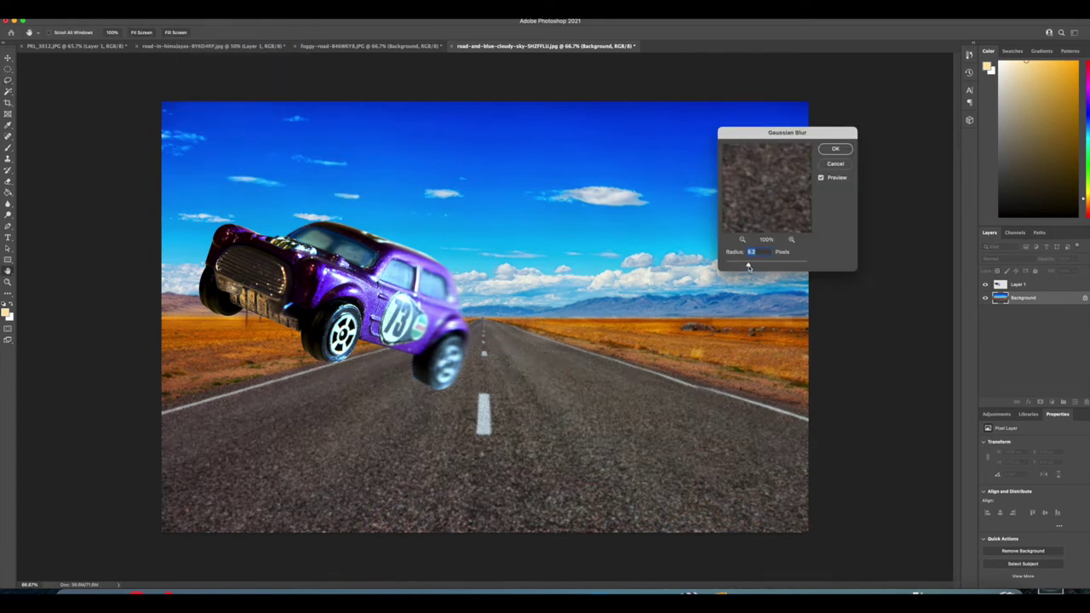
click(834, 150)
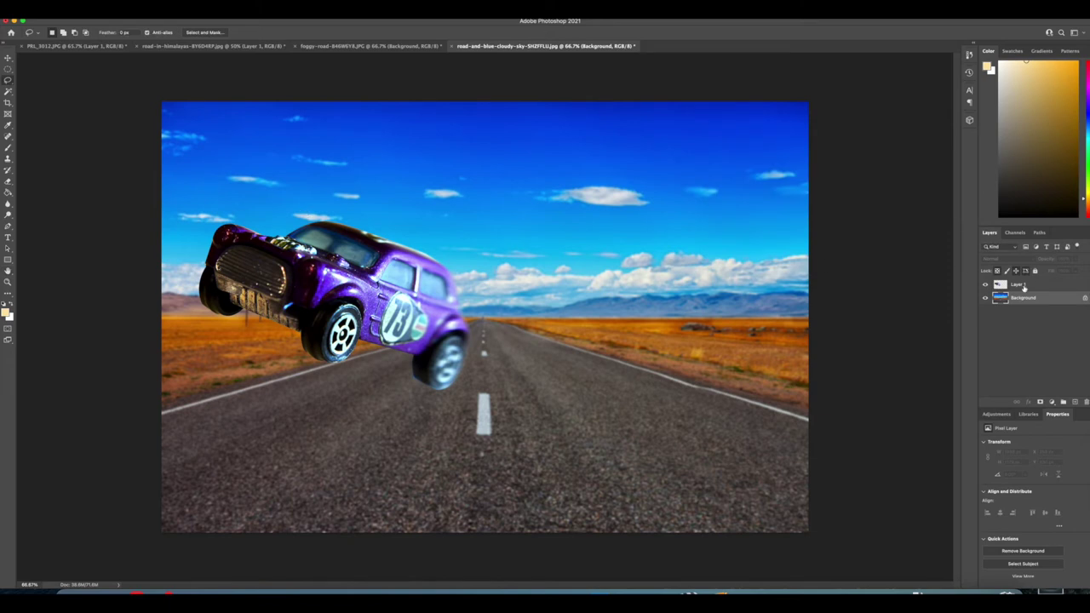
Sharpen the car on Layer 1 with Smart Sharpen.
click(1021, 286)
click(194, 9)
mouse_move(247, 168)
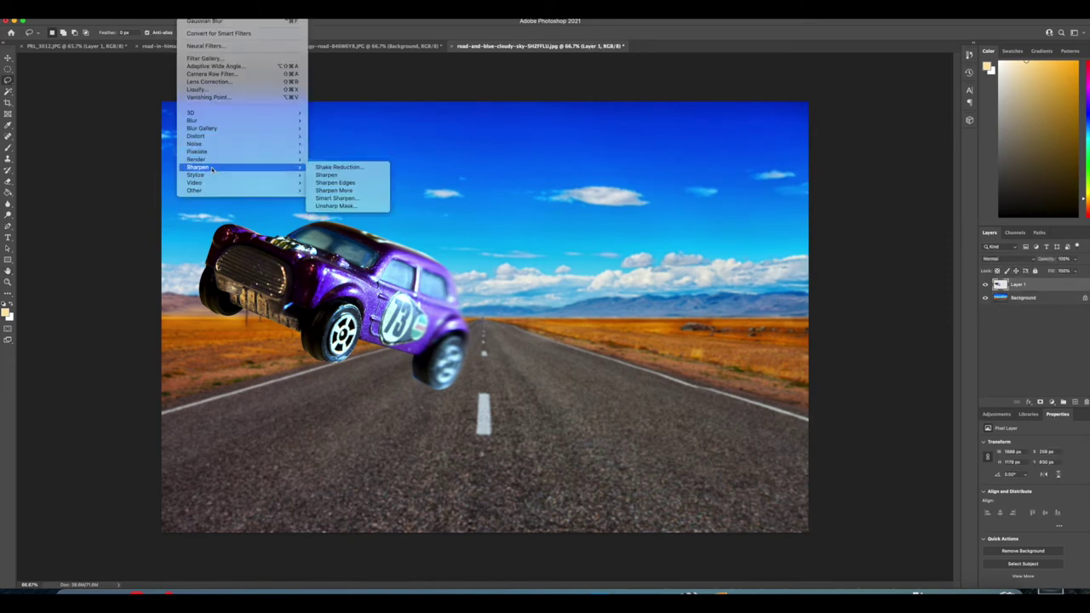
click(345, 200)
click(340, 251)
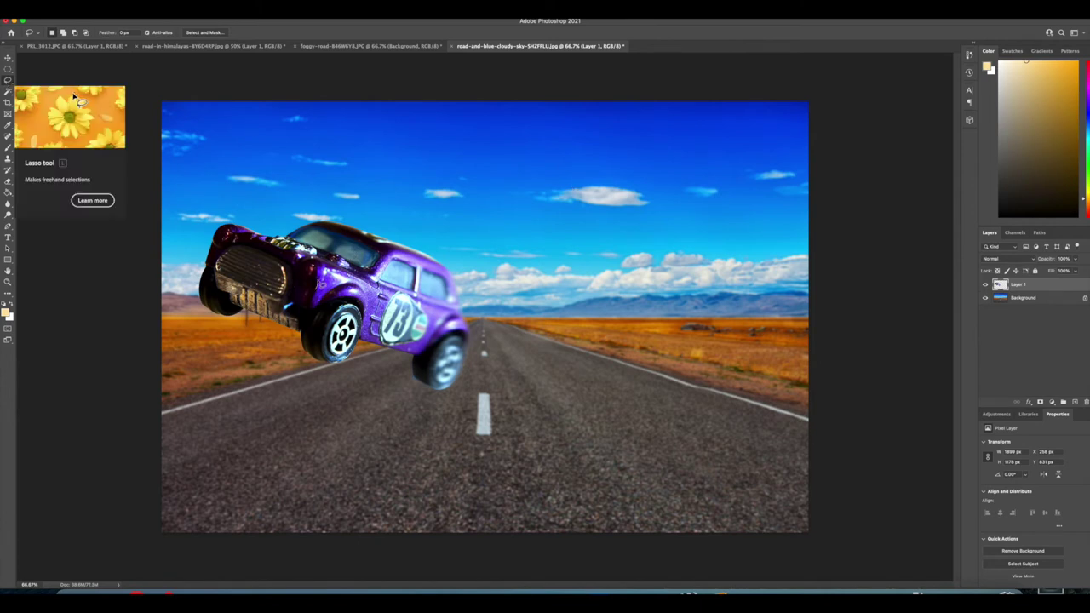
Select the car's front grille and hood area with the Lasso tool and feather the selection by 130 pixels.
mouse_move(312, 264)
mouse_down()
mouse_move(223, 227)
mouse_move(212, 274)
mouse_move(273, 316)
mouse_move(316, 265)
mouse_up()
click(164, 14)
mouse_move(189, 136)
click(294, 168)
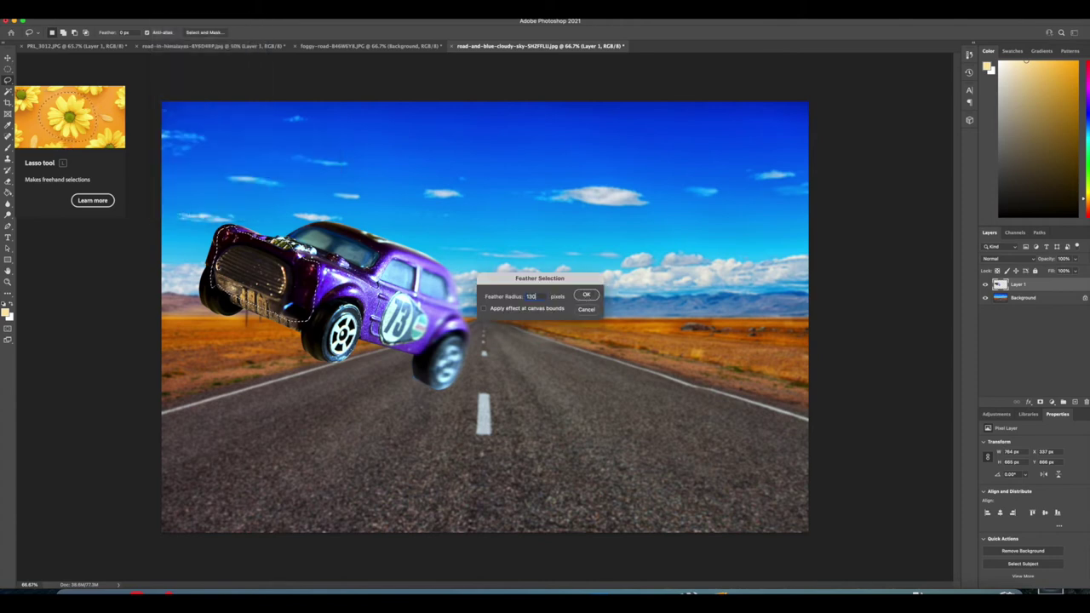
key(Return)
Brighten the selected car front with Levels, lowering the white input to about 129 and lightening the midtones.
key(ctrl+l)
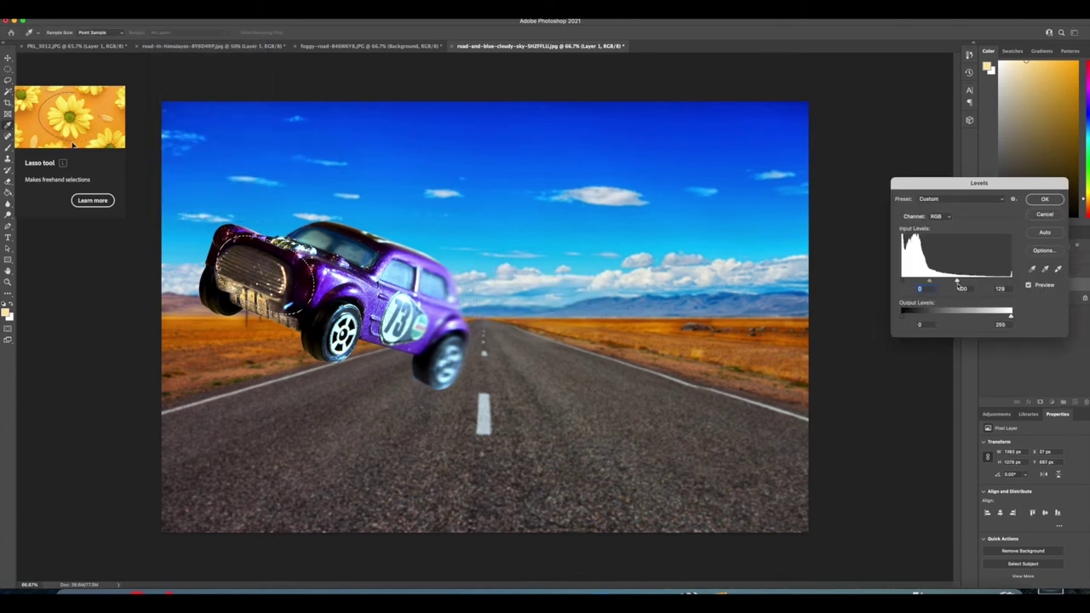
drag(929, 283, 907, 282)
key(Return)
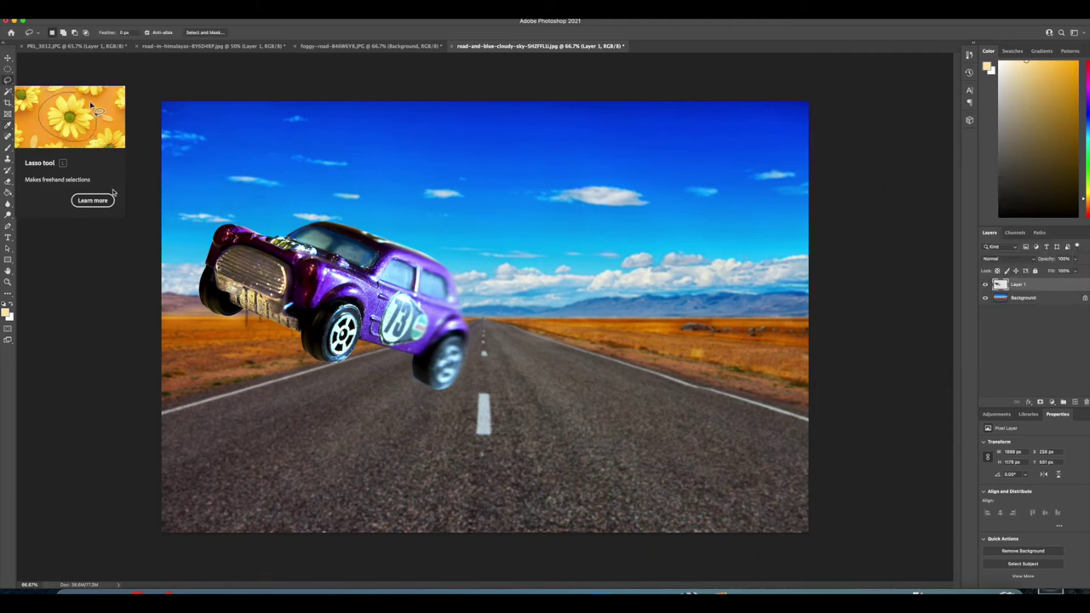
Lighten the car's headlight areas using the Dodge tool with a smaller brush and range Highlights.
click(7, 215)
click(60, 33)
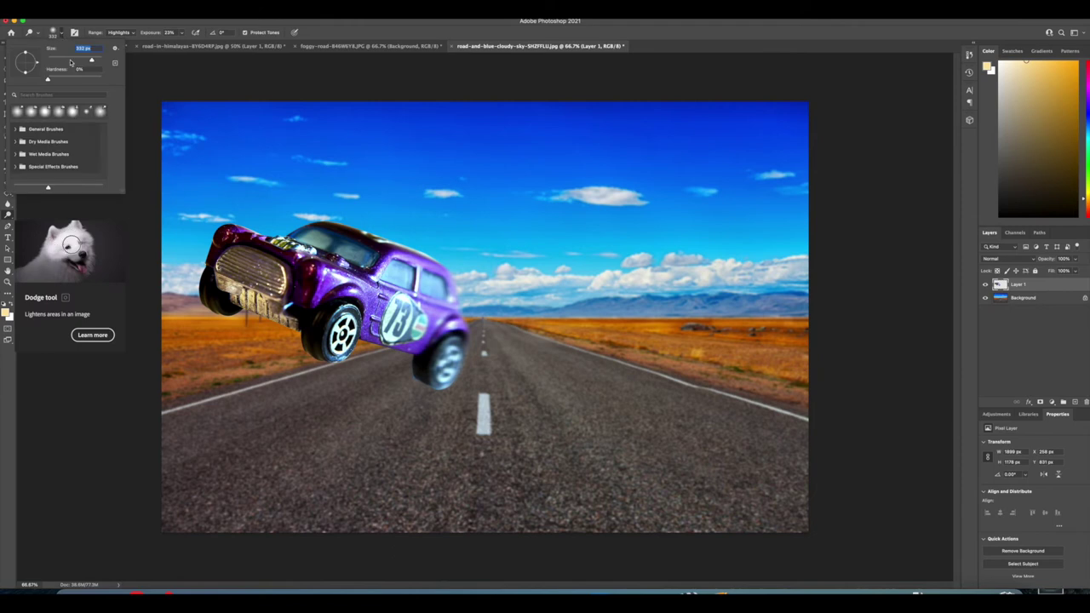
click(67, 59)
drag(223, 233, 228, 233)
drag(312, 271, 306, 282)
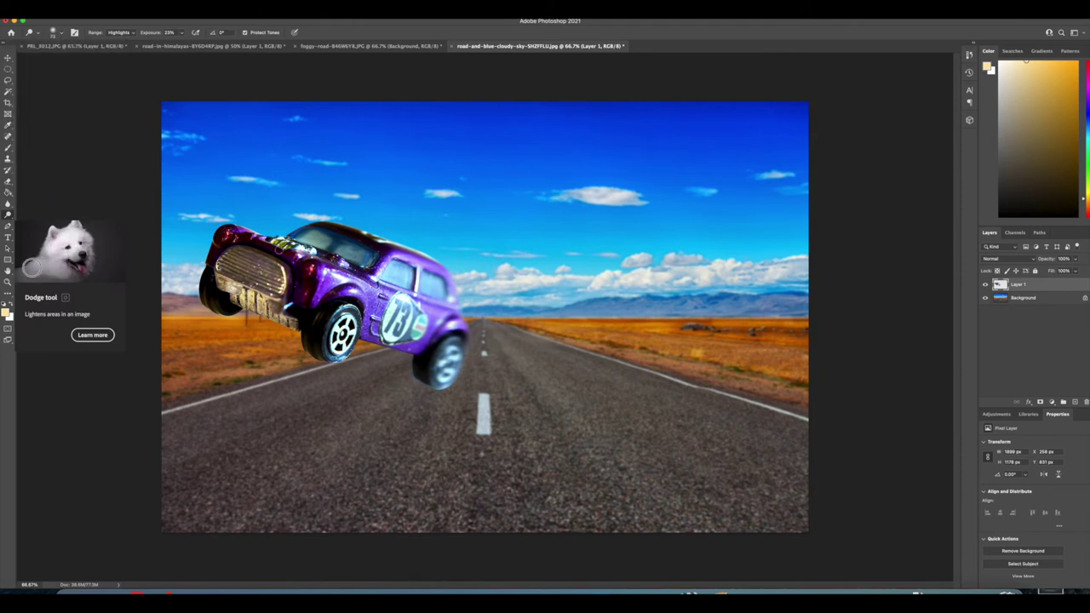
Darken the shadows around the car's near headlight using the Burn tool with a small brush.
right_click(8, 214)
click(34, 224)
click(60, 35)
click(65, 61)
click(308, 287)
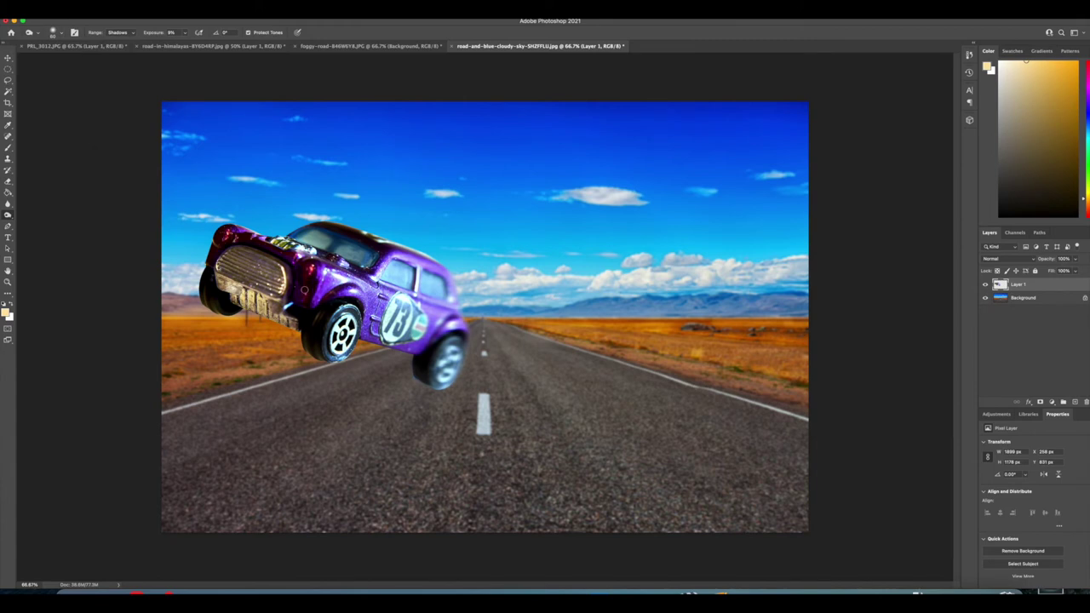
Select the car's front end and front wheel with the Lasso tool and feather the selection by 130 pixels.
click(9, 81)
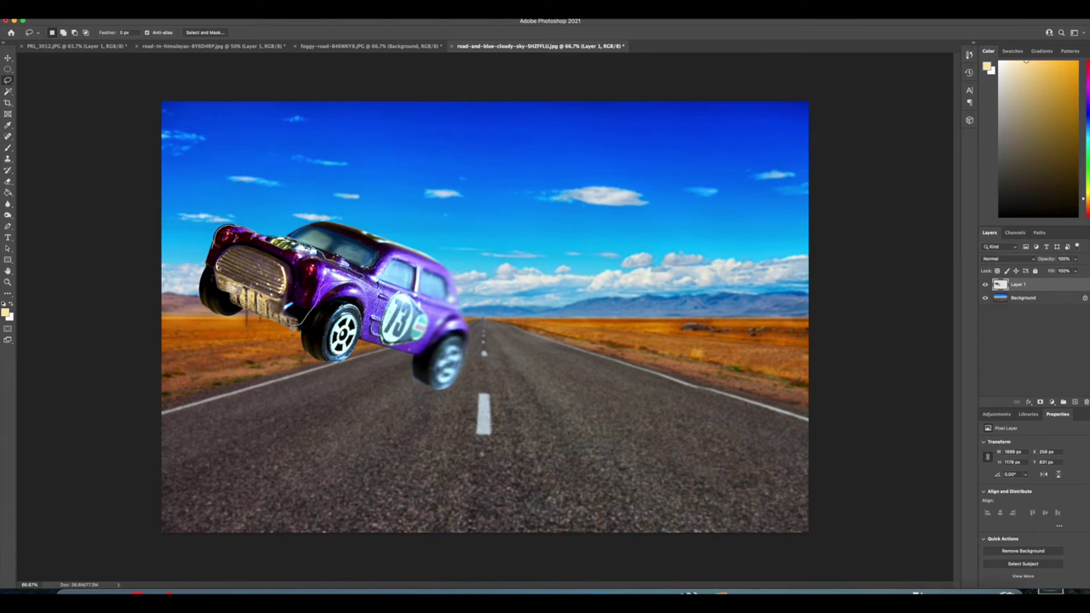
mouse_move(290, 327)
mouse_down()
mouse_move(207, 287)
mouse_move(212, 243)
mouse_up()
click(167, 11)
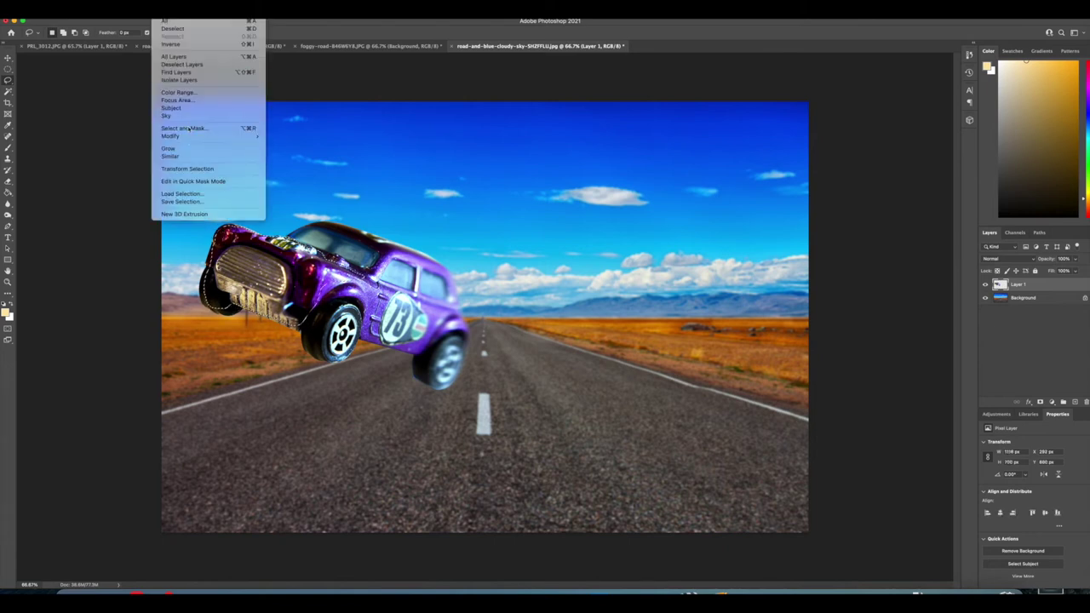
mouse_move(190, 136)
click(289, 168)
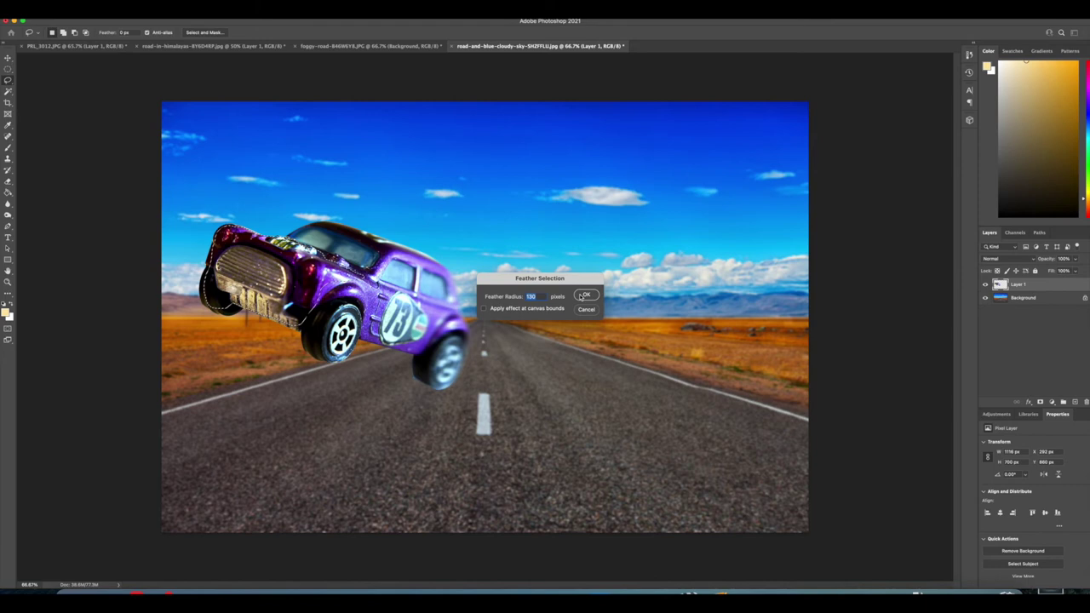
click(583, 295)
Shift the selected car front's midtones toward blue by +37 with Color Balance and deselect.
key(super+b)
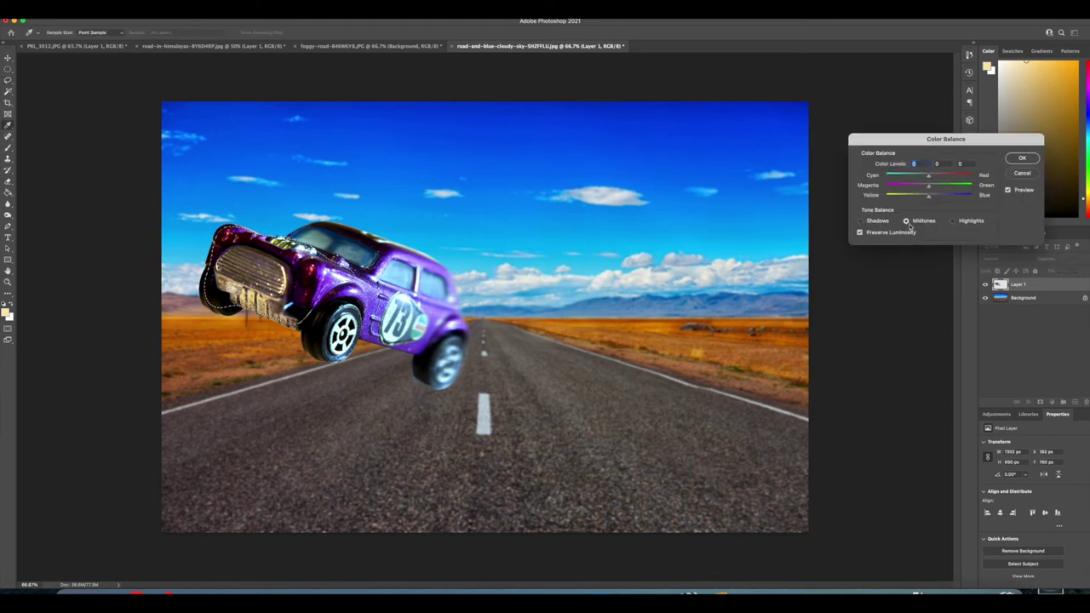
drag(928, 196, 944, 197)
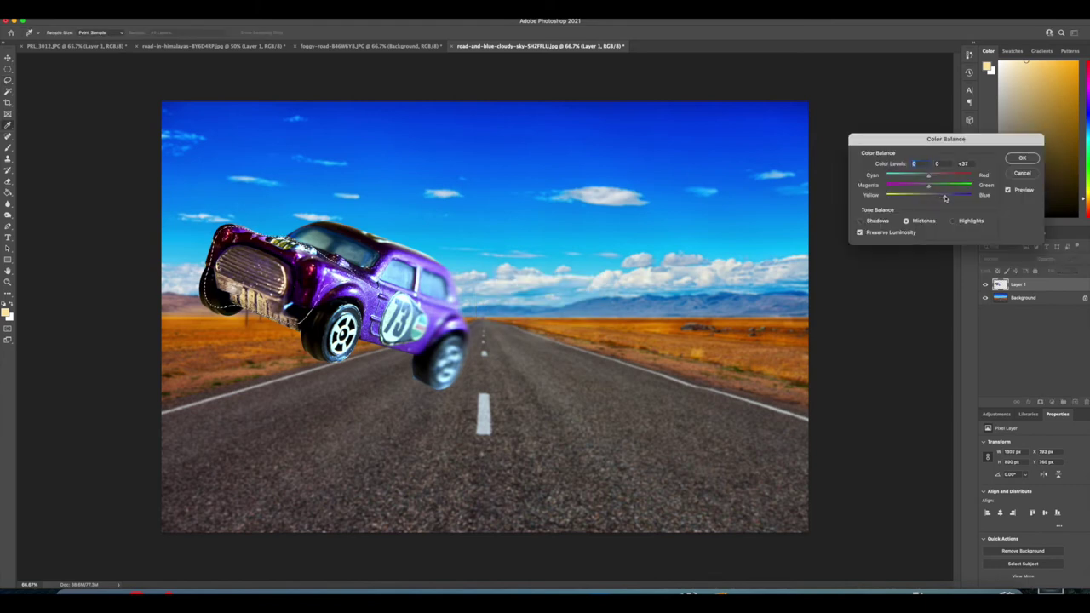
click(1021, 158)
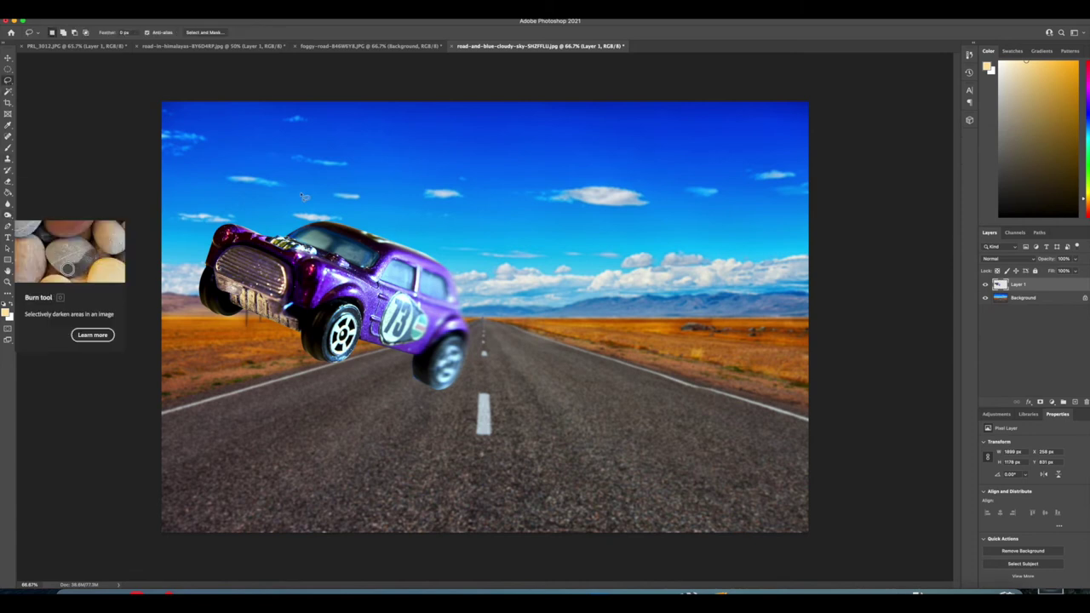
Darken the car's rear body, roof and rear wheel with the Burn tool, and erase the leftover edge below the rear wheel.
click(8, 214)
mouse_move(448, 310)
mouse_down()
mouse_move(409, 329)
mouse_move(409, 342)
mouse_move(380, 336)
mouse_up()
drag(401, 252, 442, 279)
drag(439, 348, 441, 375)
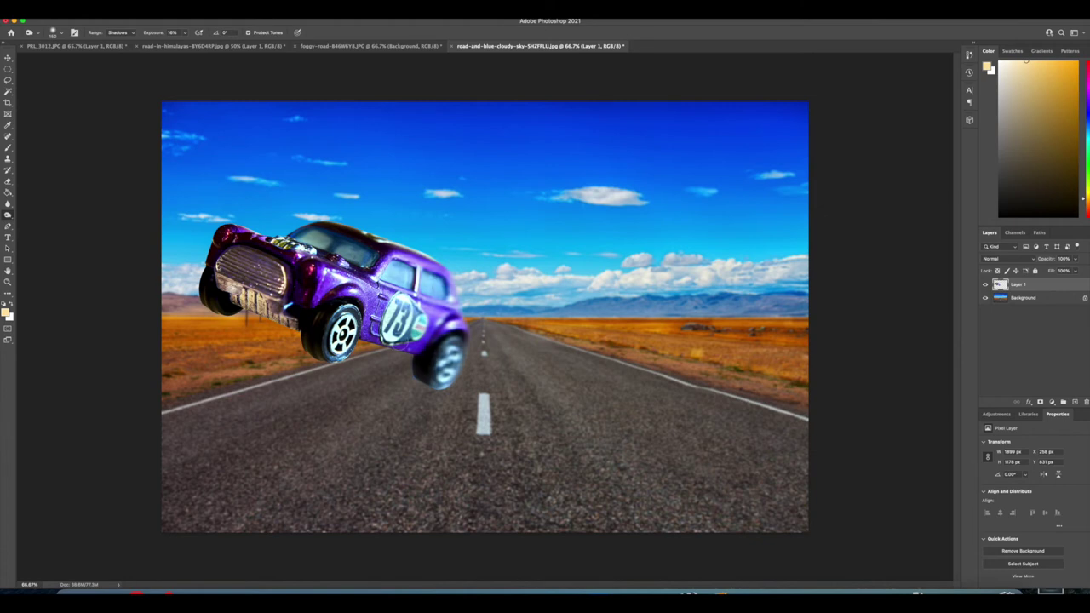
click(7, 181)
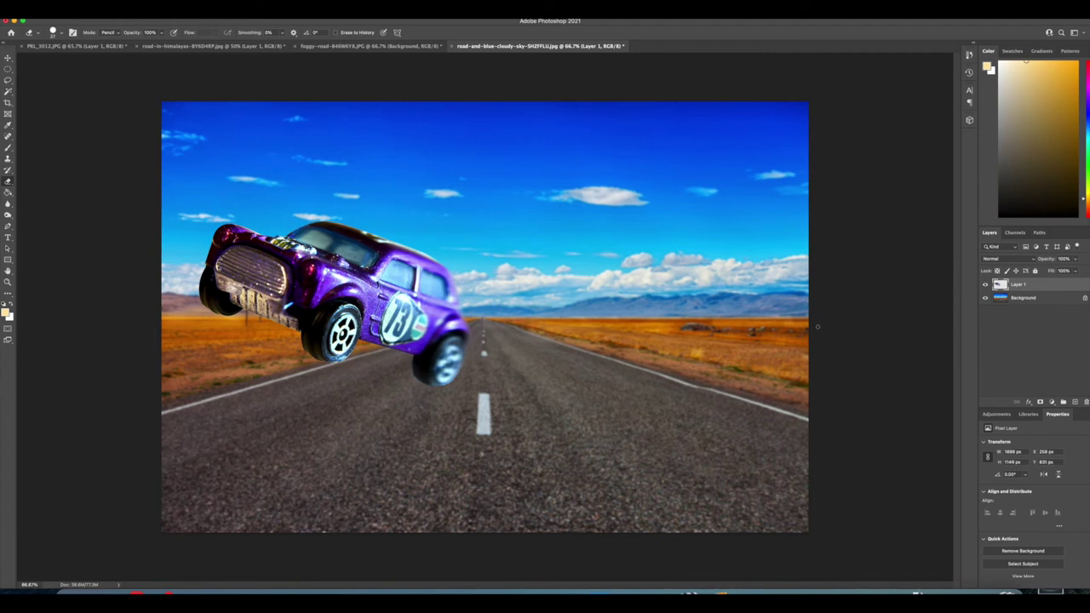
Crop the image closer around the jumping car and flatten all layers into the background.
click(8, 104)
drag(809, 530, 743, 498)
drag(221, 147, 243, 186)
drag(472, 325, 521, 300)
key(Return)
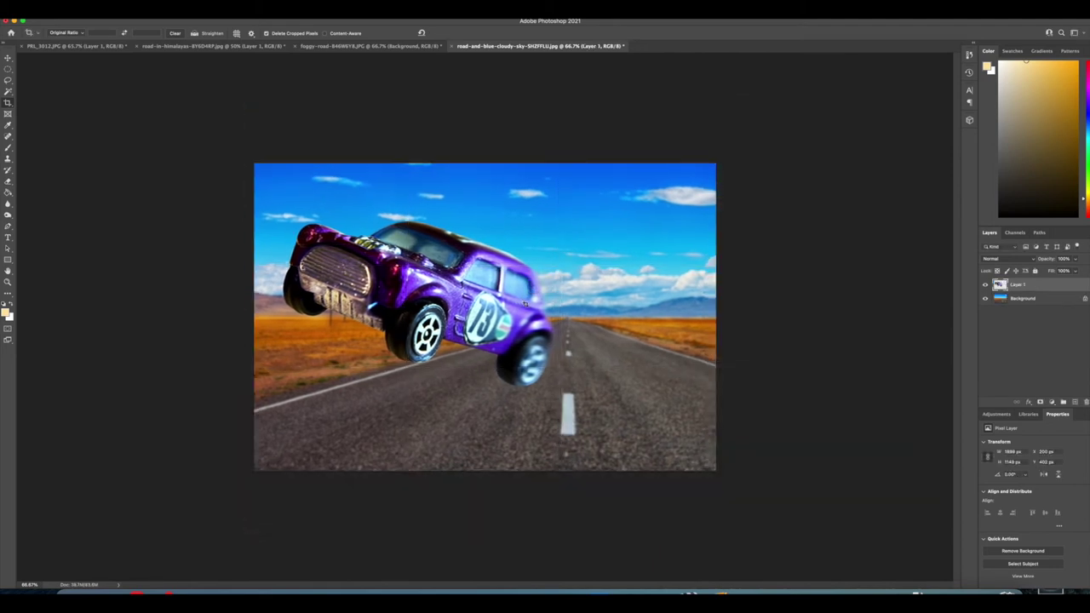
click(115, 12)
click(169, 326)
Select the car's rear edge and the adjacent road with the Lasso tool and feather the selection.
click(8, 81)
mouse_move(451, 235)
mouse_down()
mouse_move(514, 259)
mouse_move(571, 311)
mouse_move(574, 380)
mouse_move(511, 383)
mouse_up()
click(167, 8)
mouse_move(189, 137)
click(311, 168)
key(Return)
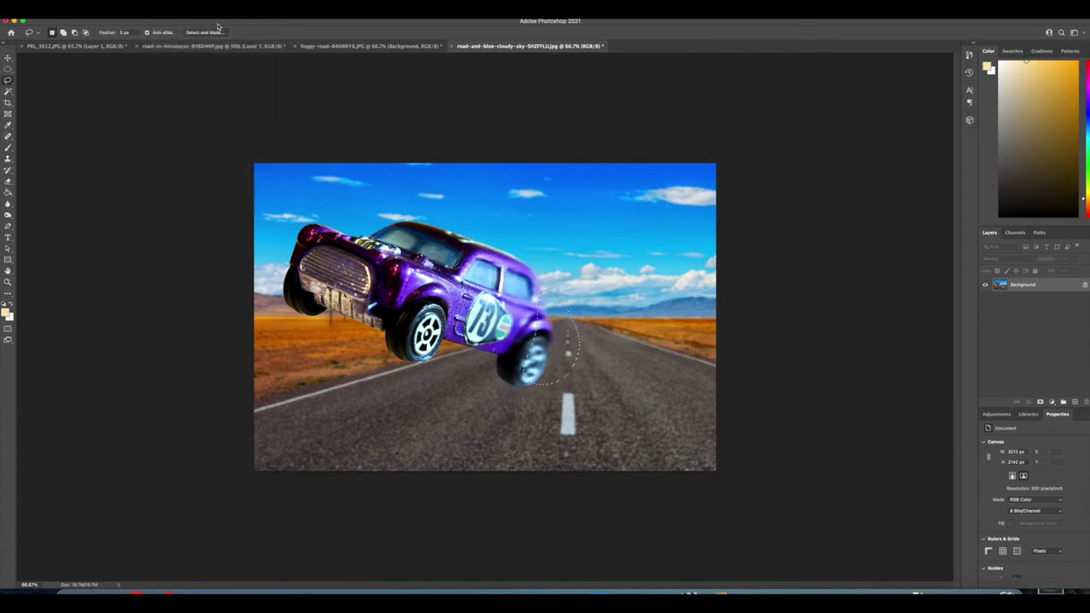
Apply Motion Blur to the selected rear edge at angle -7° and distance 47 pixels, and deselect.
click(192, 8)
mouse_move(204, 120)
click(316, 167)
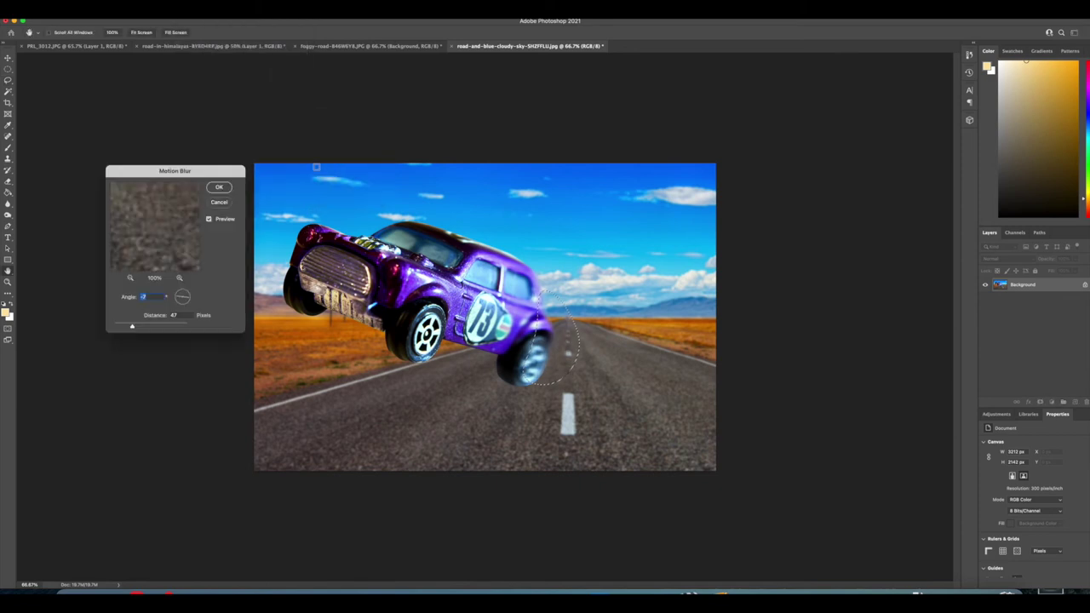
key(Return)
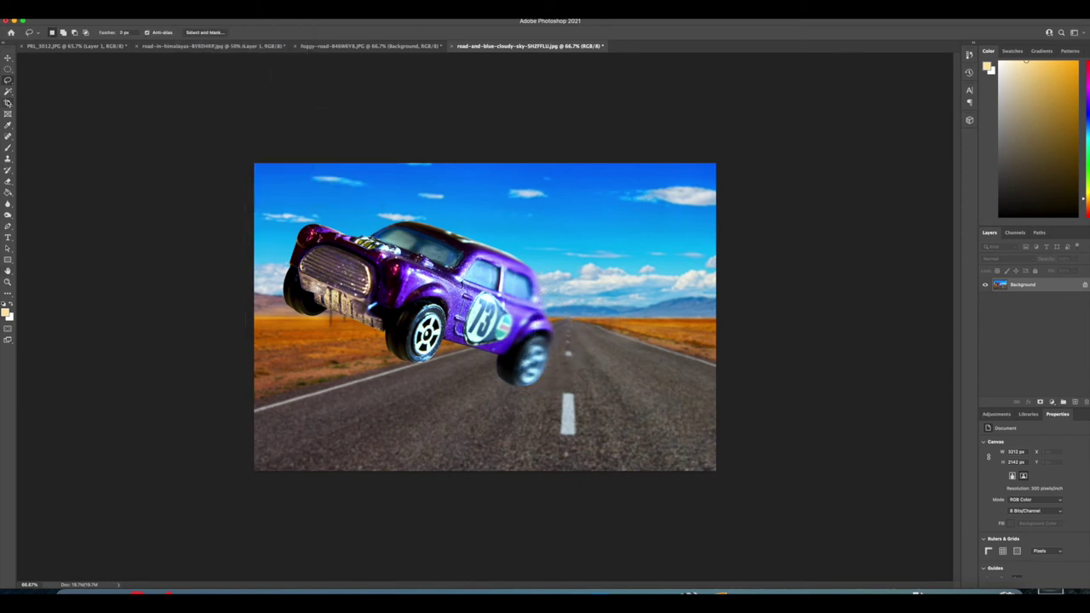
click(7, 102)
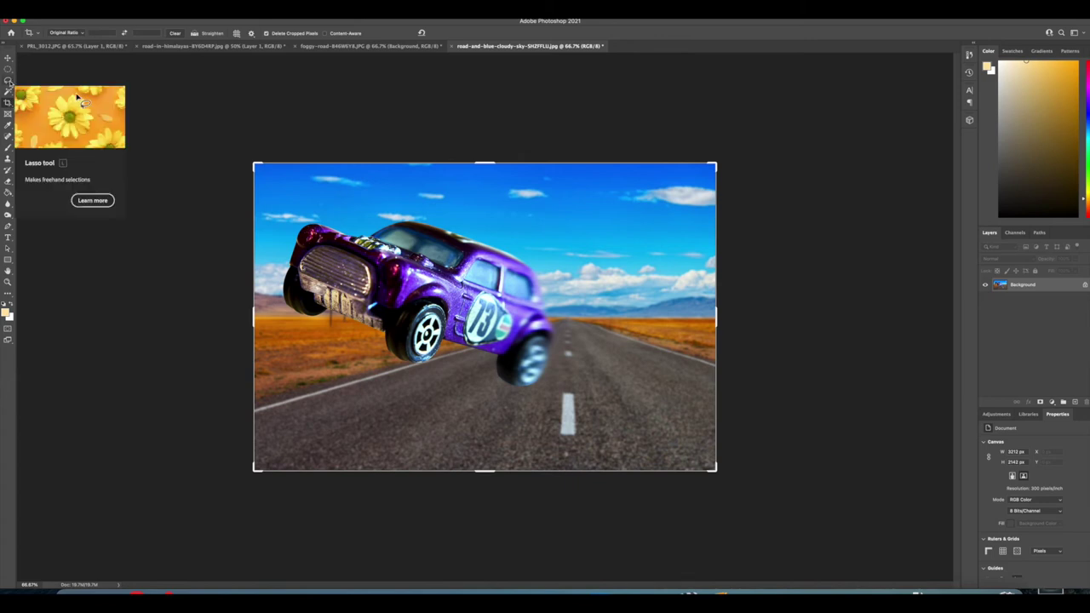
Add the title "Whizz Wheels" in the sky using the GroovinJF font.
key(t)
click(500, 215)
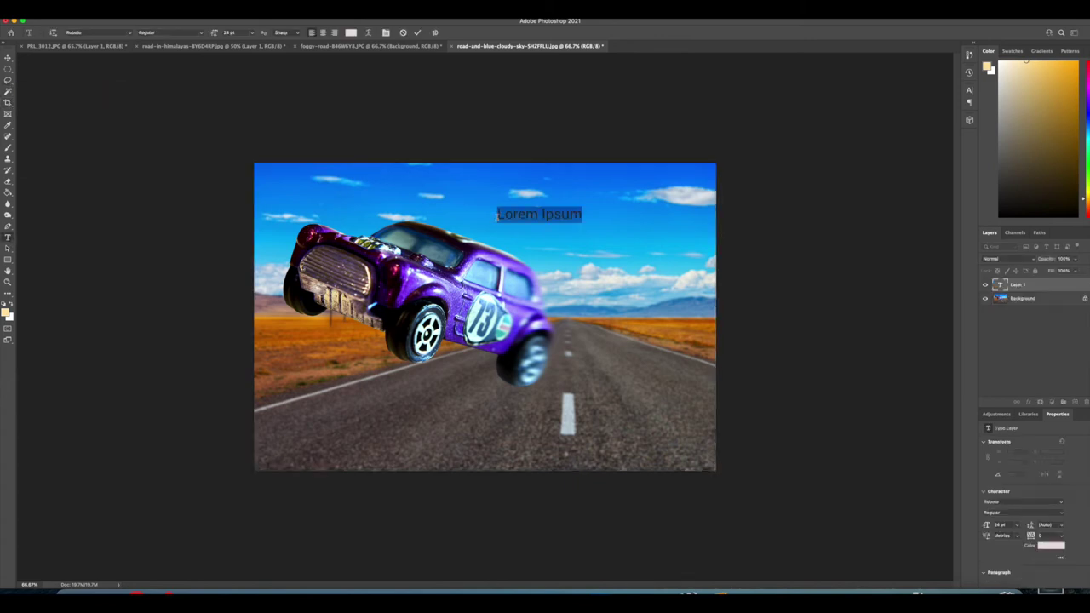
click(128, 34)
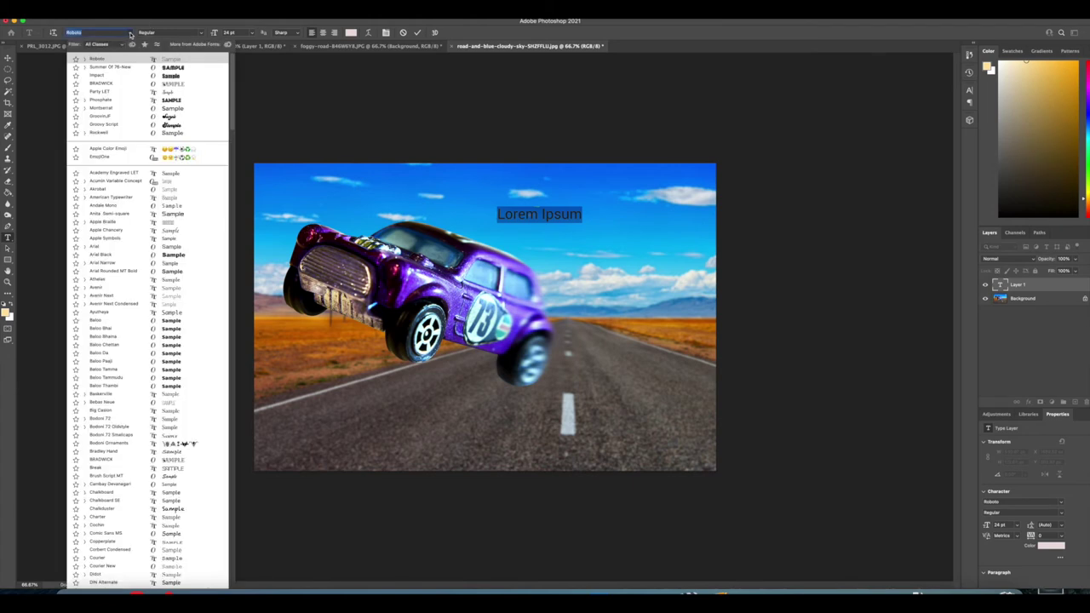
click(141, 119)
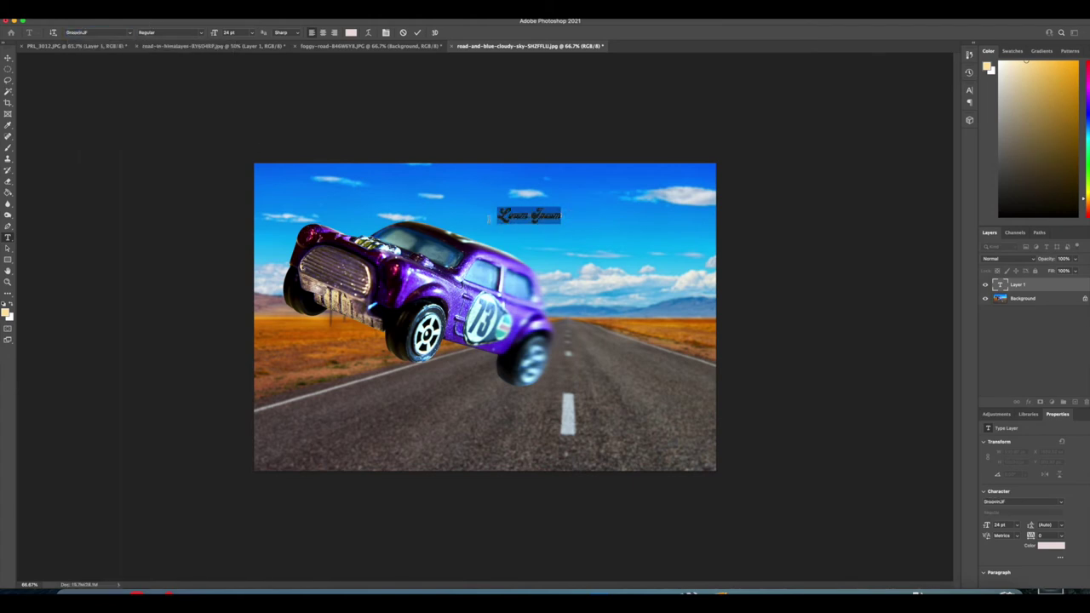
text(Whizz Wheels)
Enlarge the "Whizz Wheels" title and position it in the sky above the car's rear and the road.
key(super+a)
click(72, 7)
click(94, 194)
drag(564, 223, 597, 233)
Duplicate the "Whizz Wheels" text layer and recolor the copy deep purple.
right_click(1027, 286)
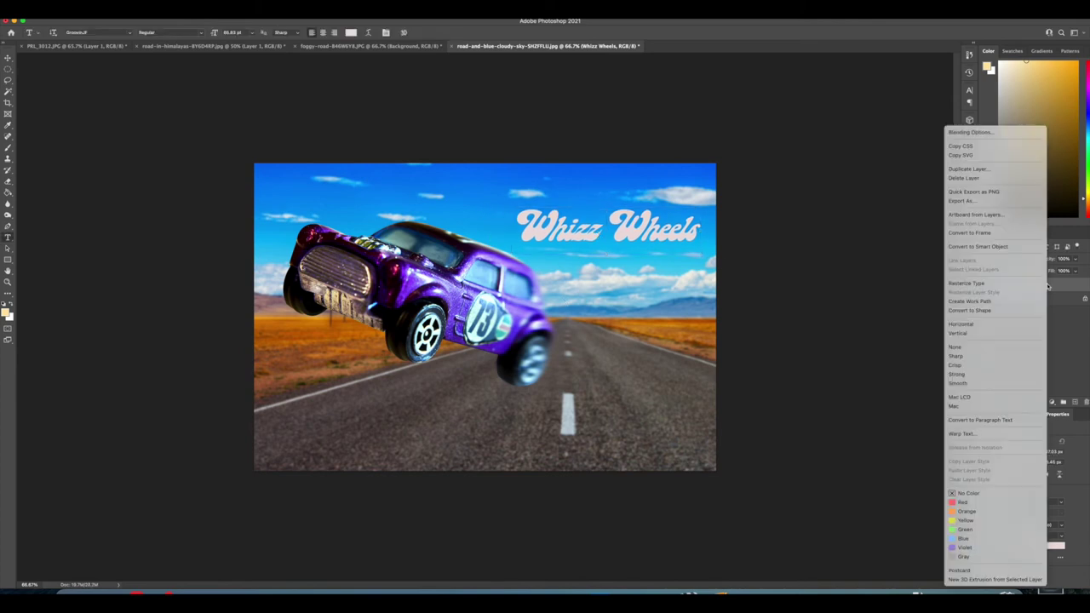
click(1009, 172)
click(617, 273)
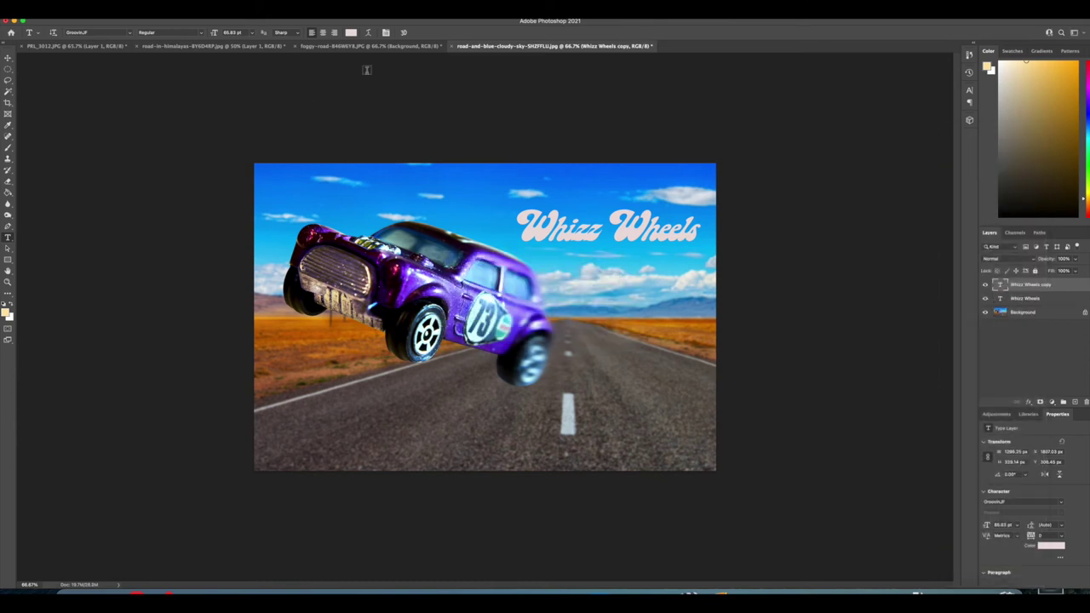
click(350, 32)
click(459, 302)
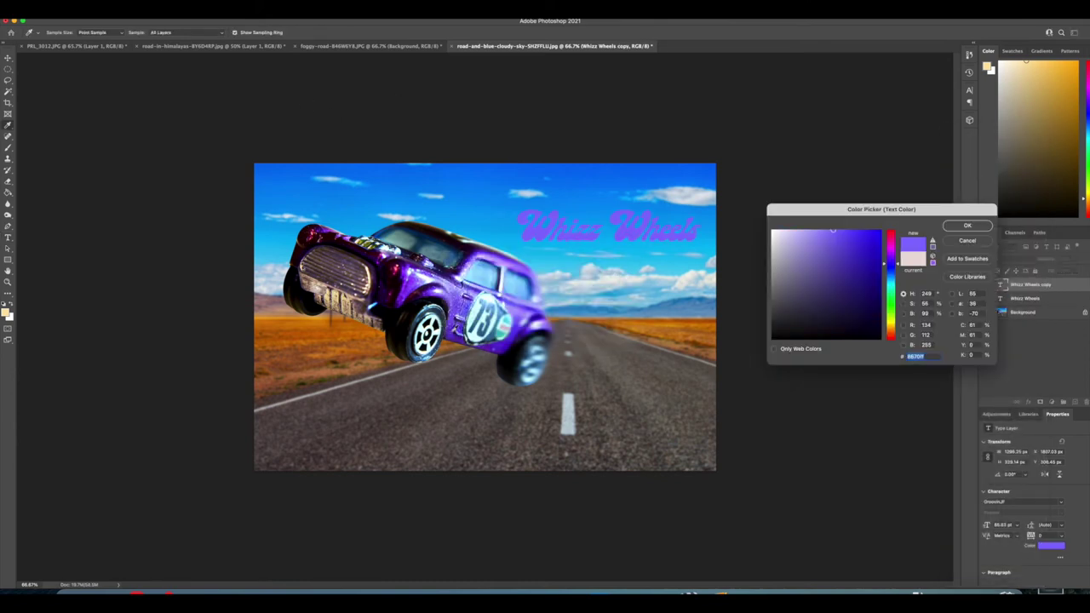
click(854, 246)
click(969, 227)
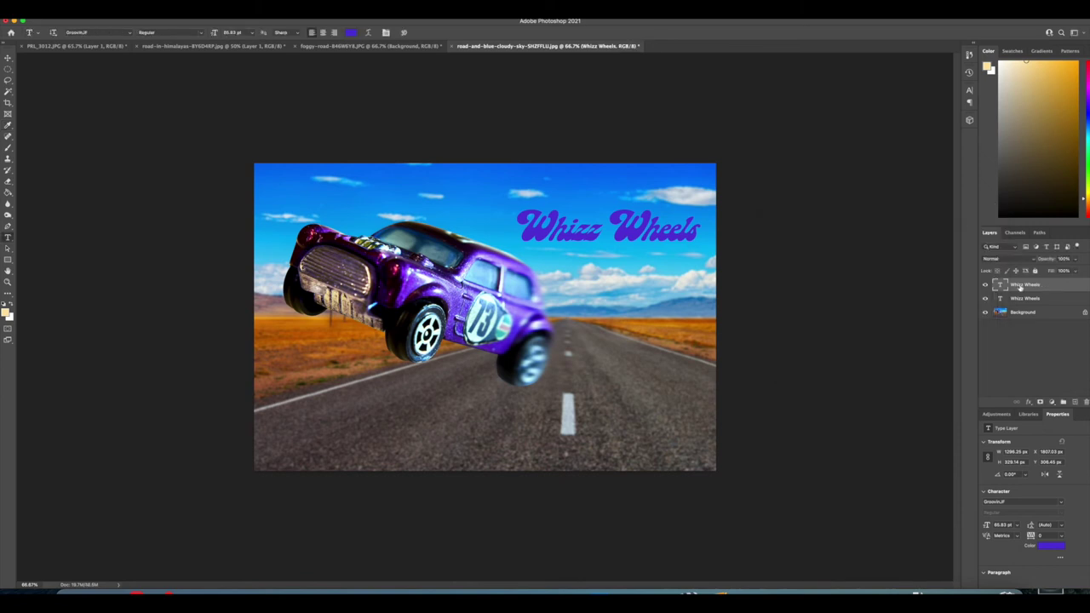
Place the purple title beneath the pale one and offset the pale text up and left to form a purple drop shadow.
drag(1020, 287, 1019, 308)
click(7, 58)
drag(587, 240, 590, 239)
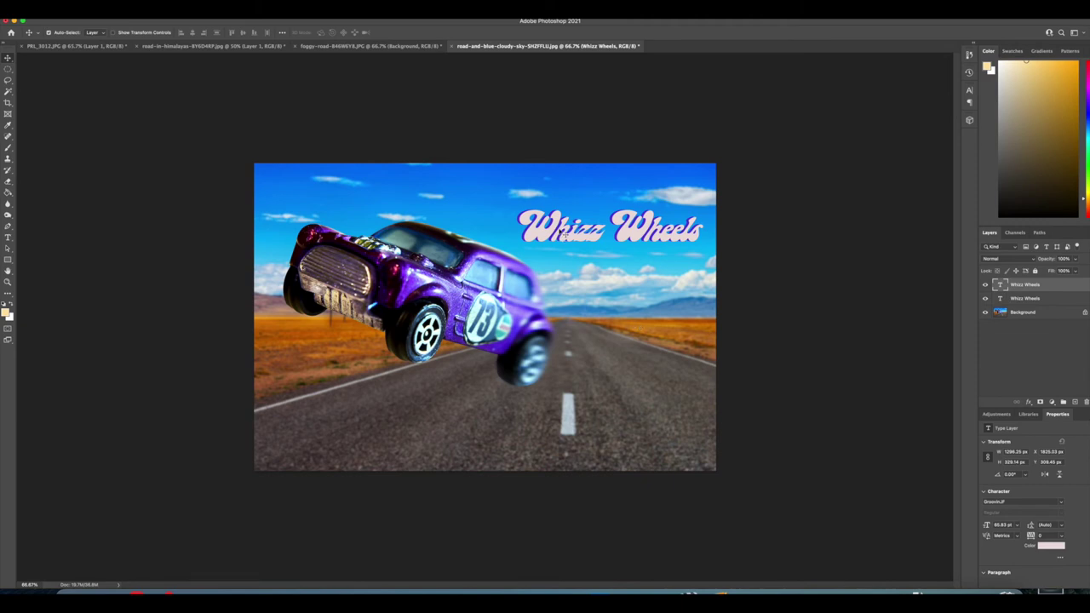
drag(561, 232, 554, 227)
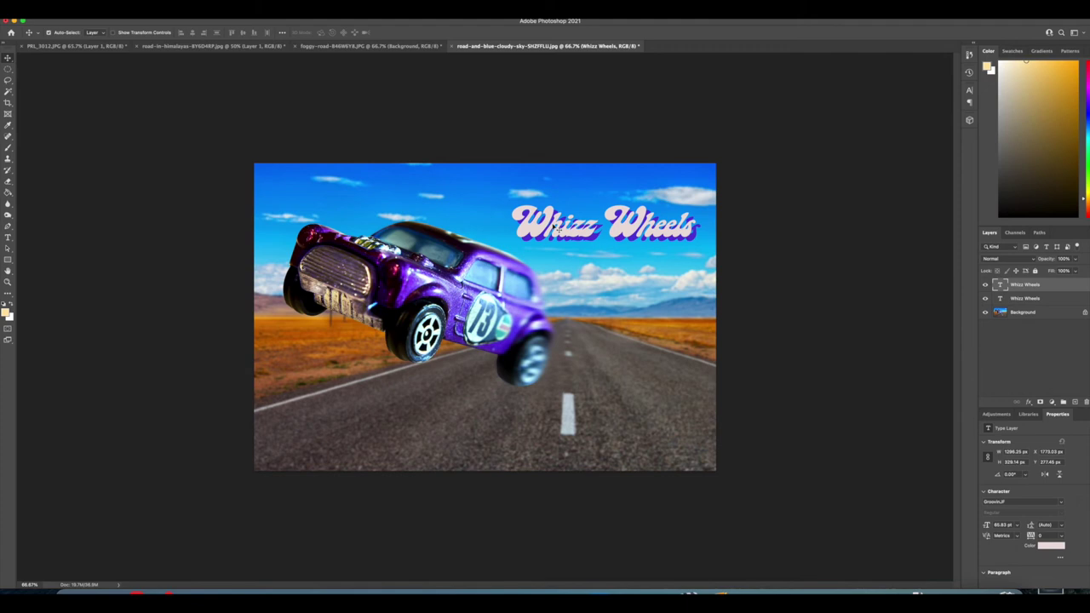
key(Right)
key(Right)
key(Right)
key(Right)
key(Right)
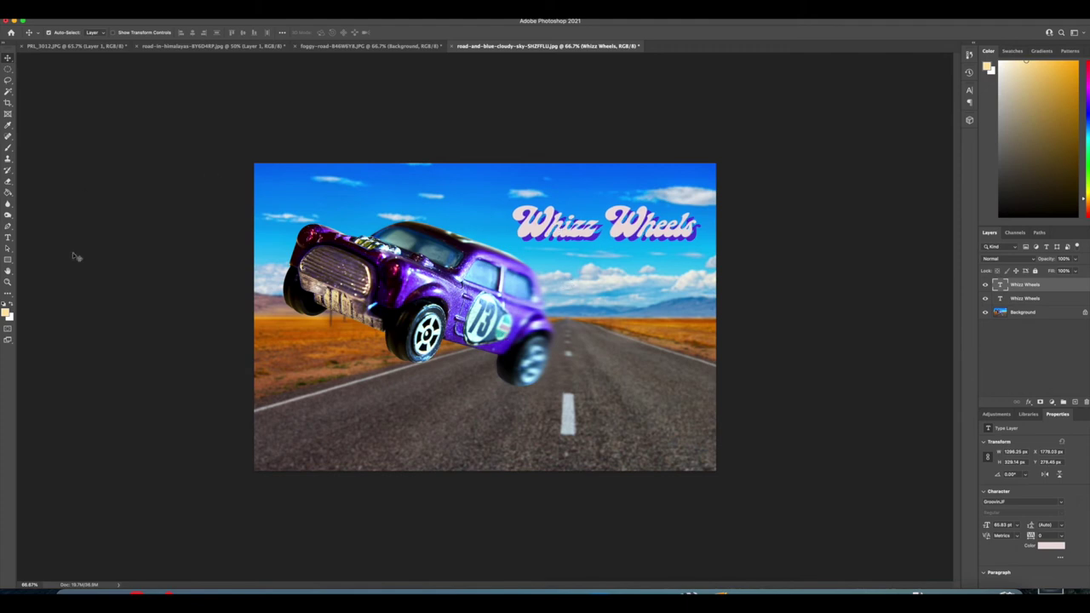
Add the text "1300 Mini-Cooper S" on the lower part of the road in the Summer Of 76-New font.
click(8, 238)
click(303, 423)
click(130, 34)
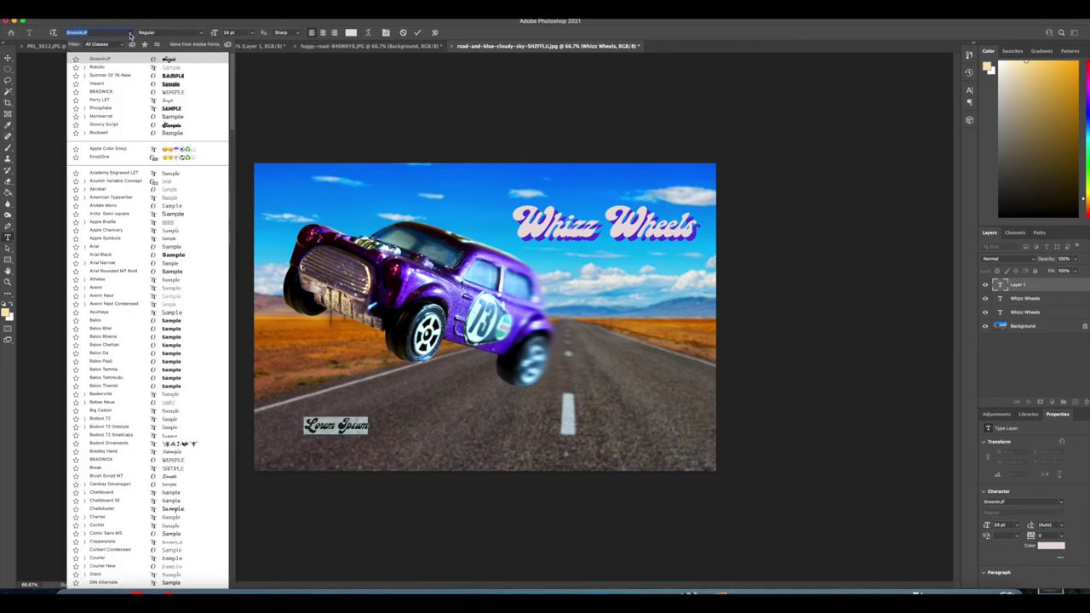
click(159, 78)
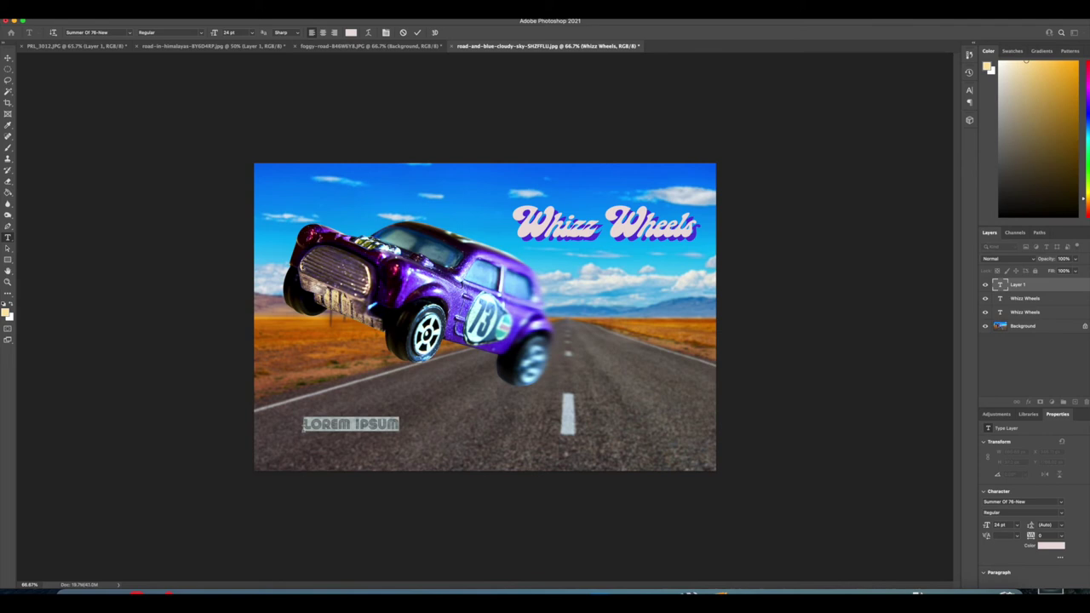
text(J300 MINI)
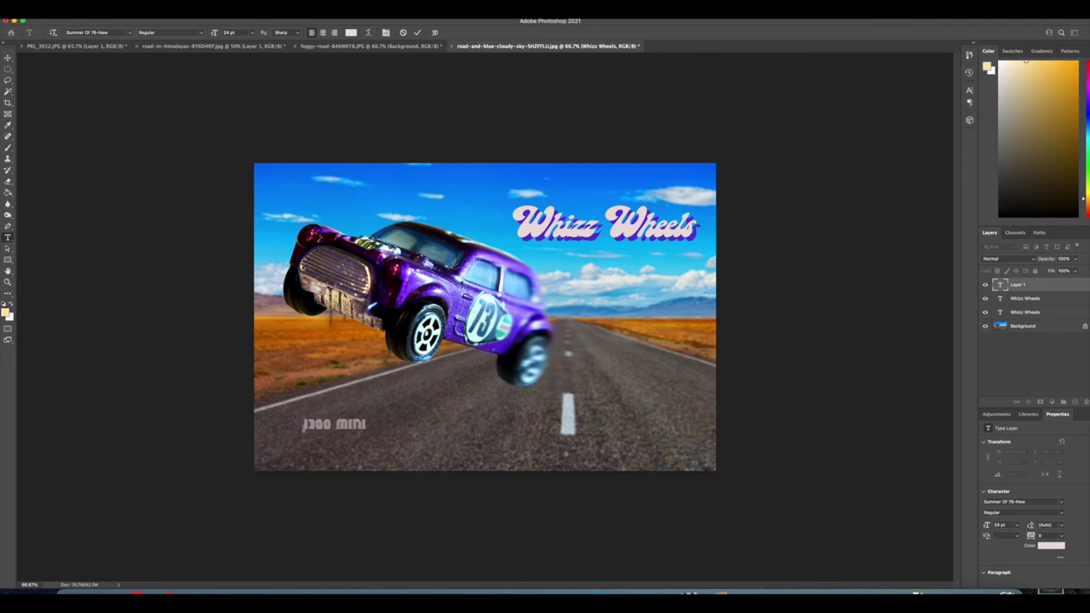
text(-COOPER S)
Enlarge the "1300 Mini-Cooper S" text to about 47 pt and place it across the road's lower left area.
drag(445, 423, 304, 423)
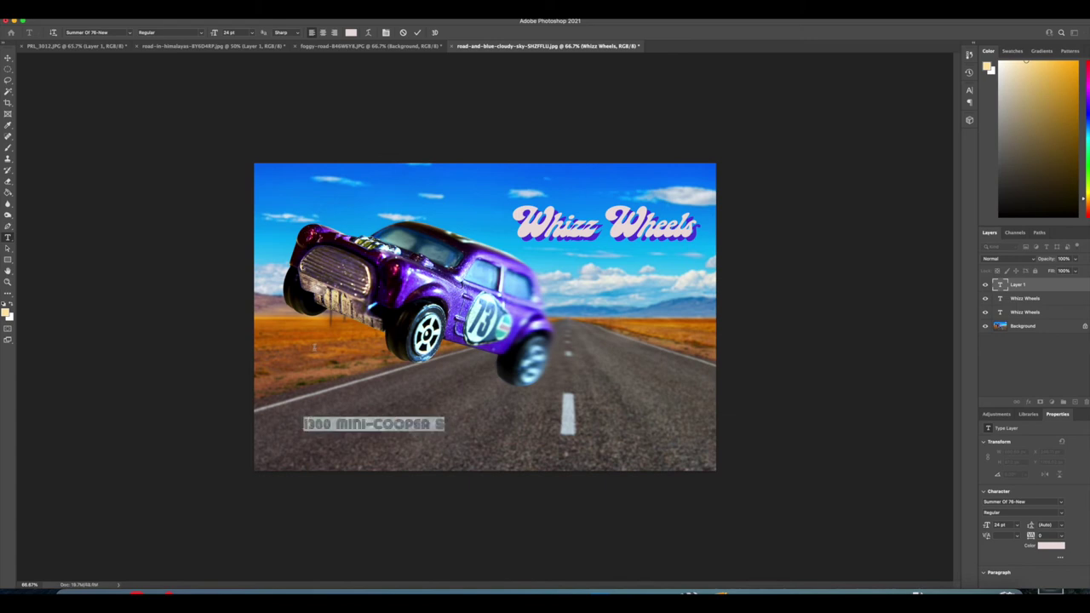
click(73, 13)
click(95, 192)
drag(444, 416, 541, 393)
drag(304, 431, 265, 436)
drag(422, 406, 430, 415)
click(8, 81)
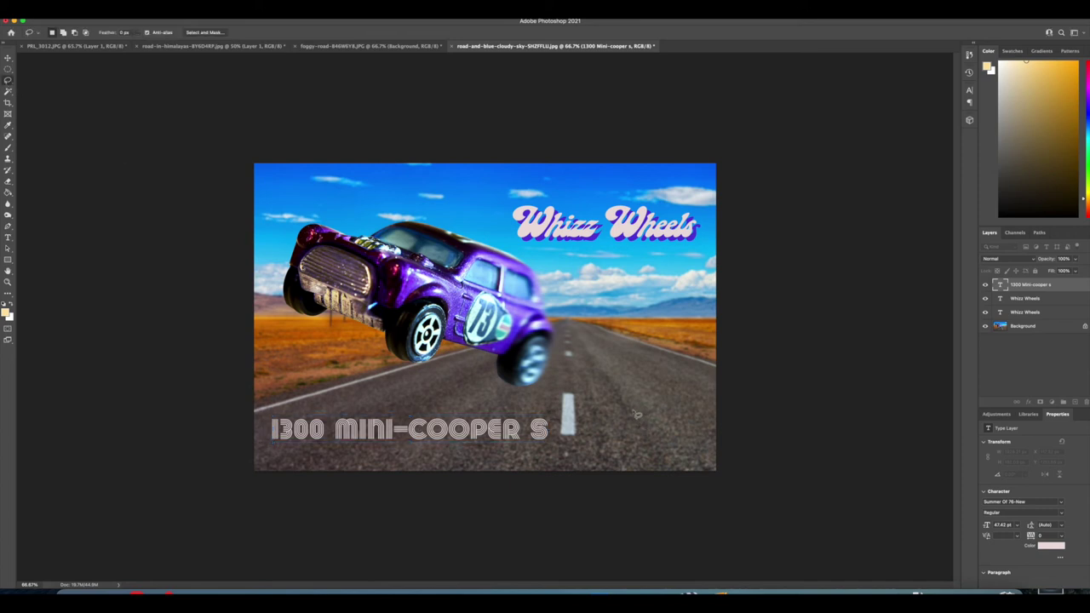
Add the caption "(Actual car pictured)" in 24 pt Roboto and place it beneath the end of the Mini-Cooper text.
click(8, 236)
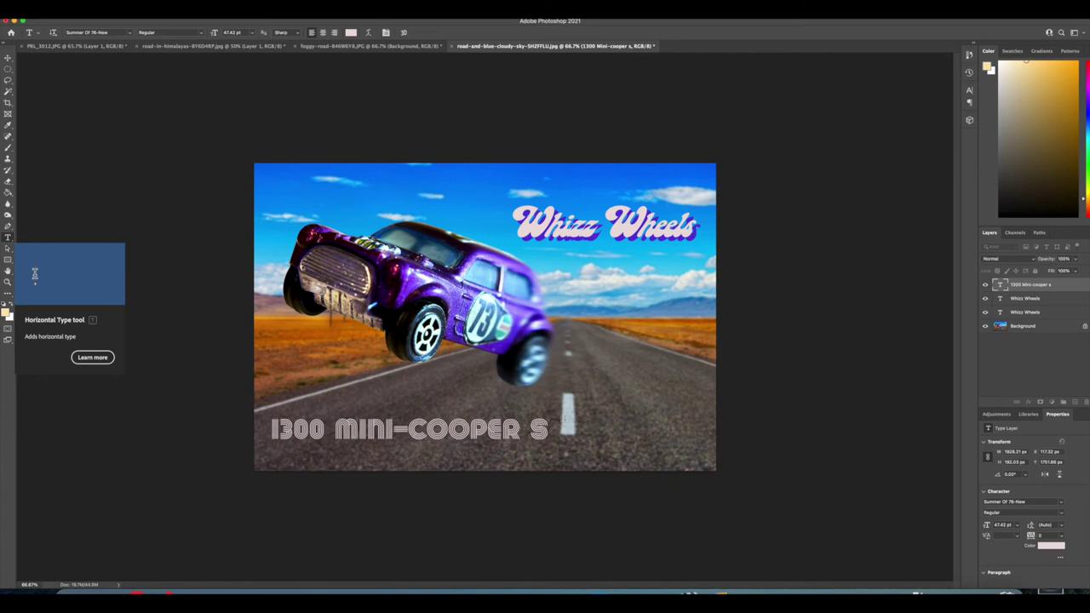
click(597, 430)
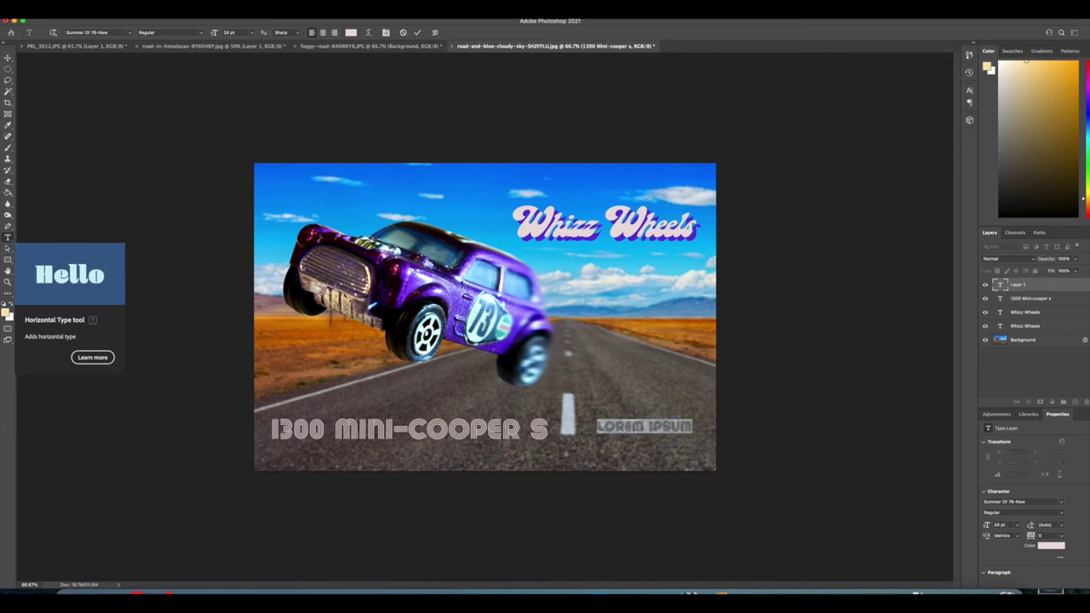
click(125, 32)
click(126, 83)
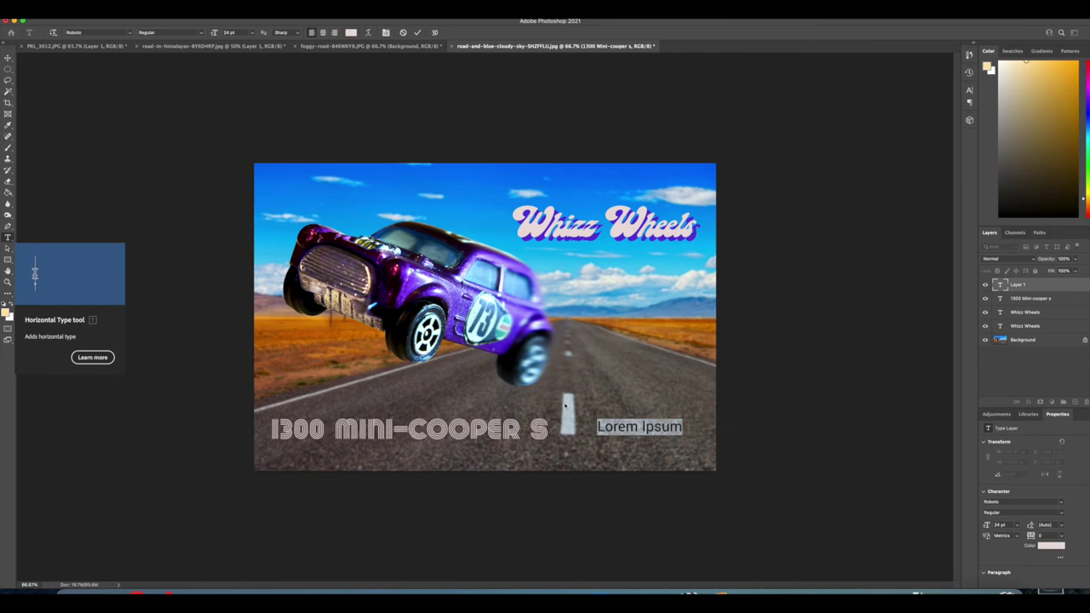
key(BackSpace)
text((Actual car)
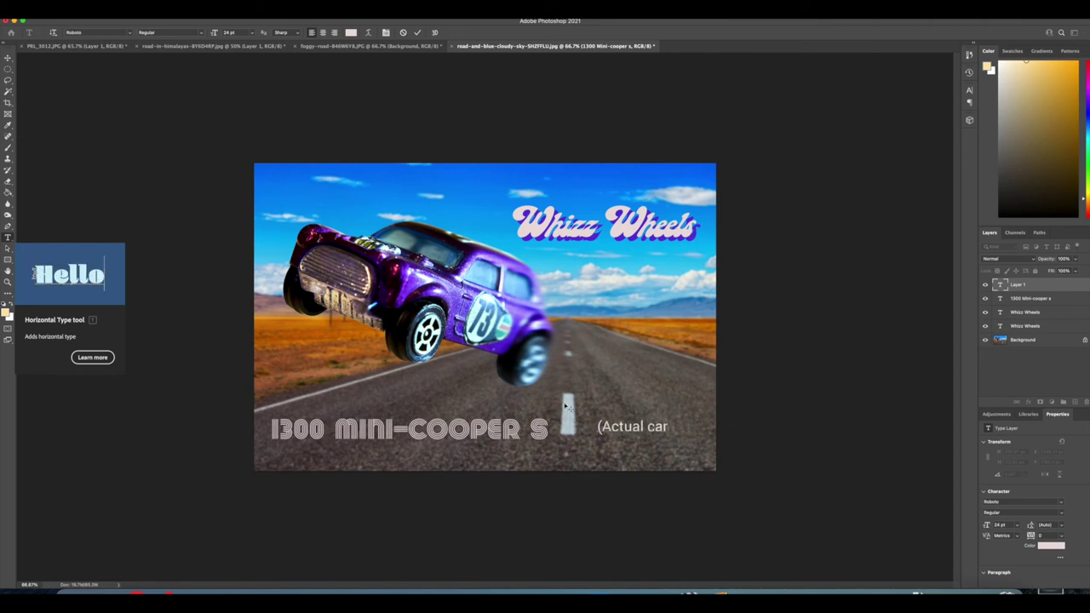
text( picture)
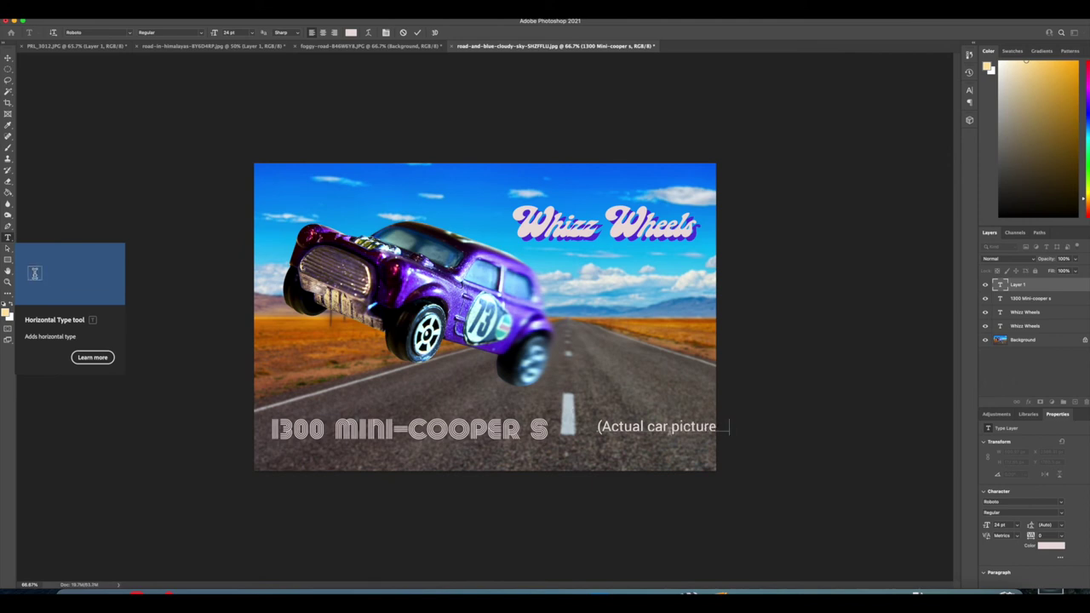
click(8, 58)
drag(647, 429, 475, 436)
key(t)
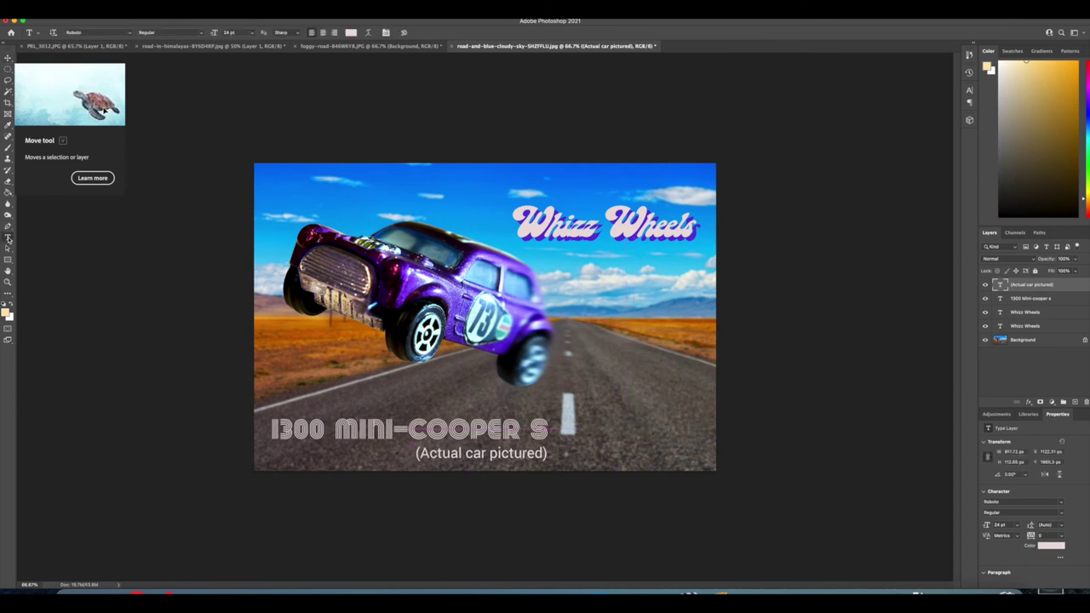
click(550, 455)
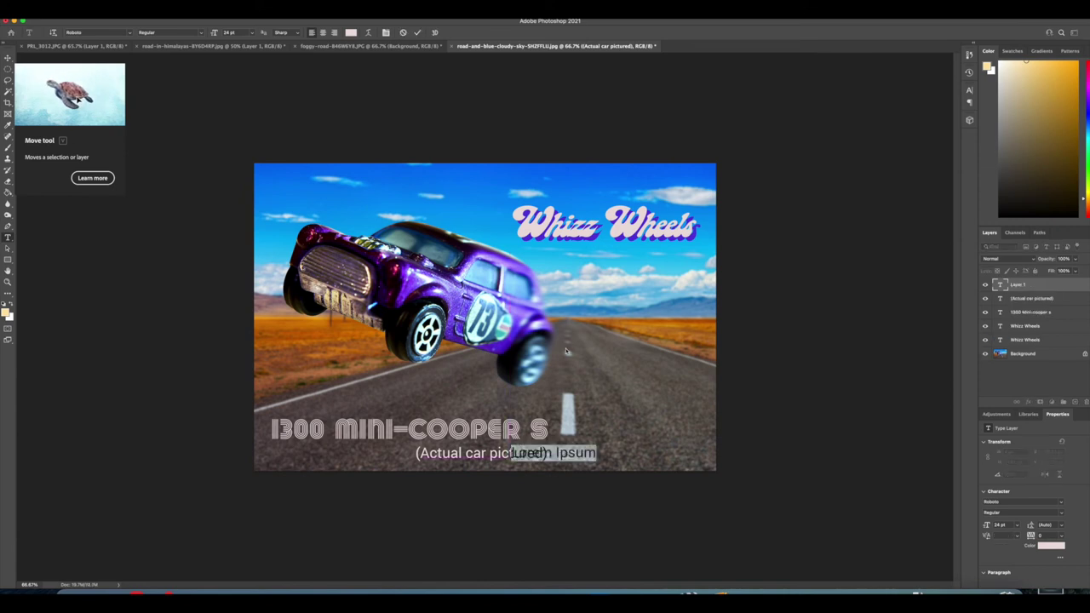
key(Escape)
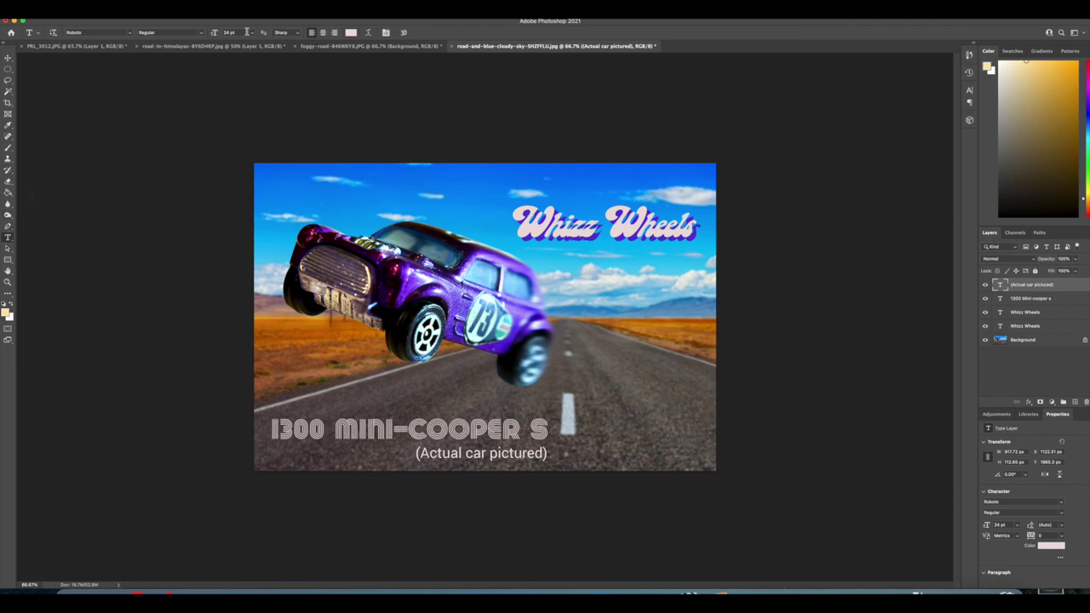
Set the "(Actual car pictured)" caption to 18 pt and place it to the right of the Mini-Cooper text.
click(253, 32)
click(236, 93)
click(253, 32)
click(235, 126)
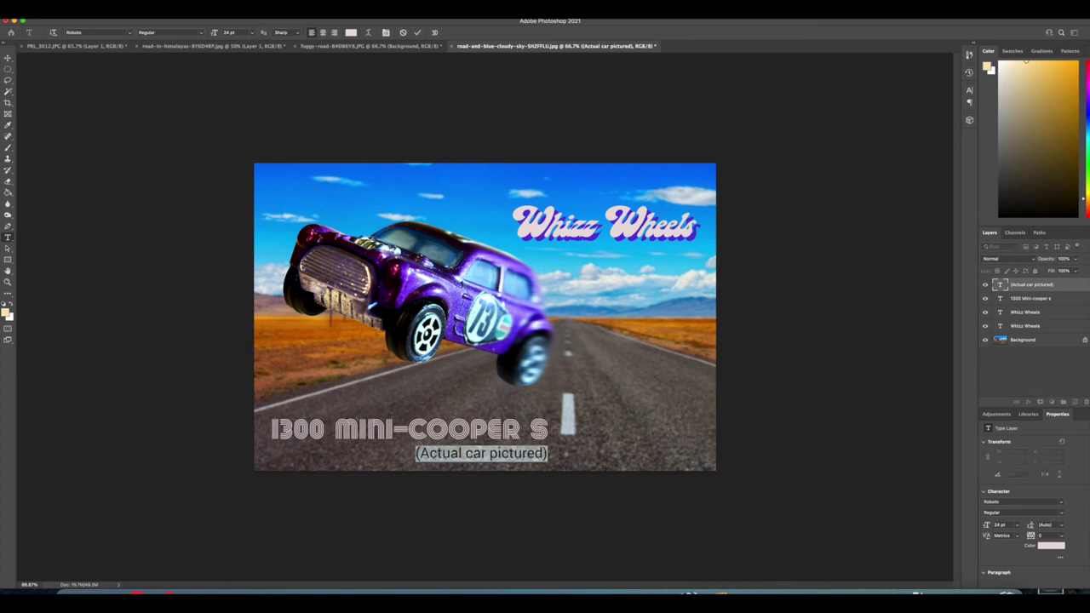
click(252, 32)
click(231, 120)
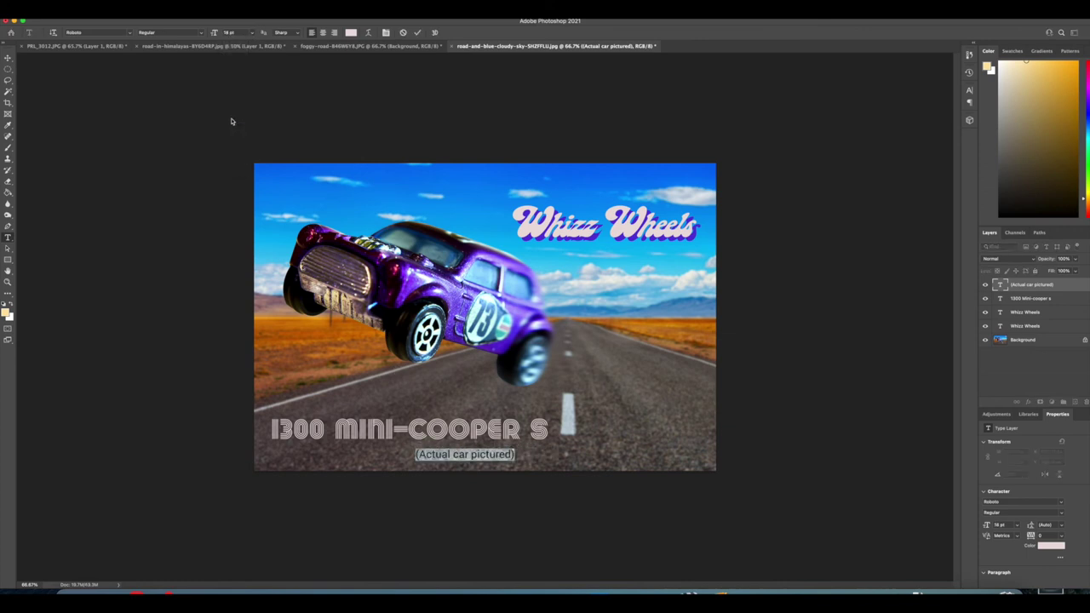
click(8, 58)
drag(473, 460, 651, 437)
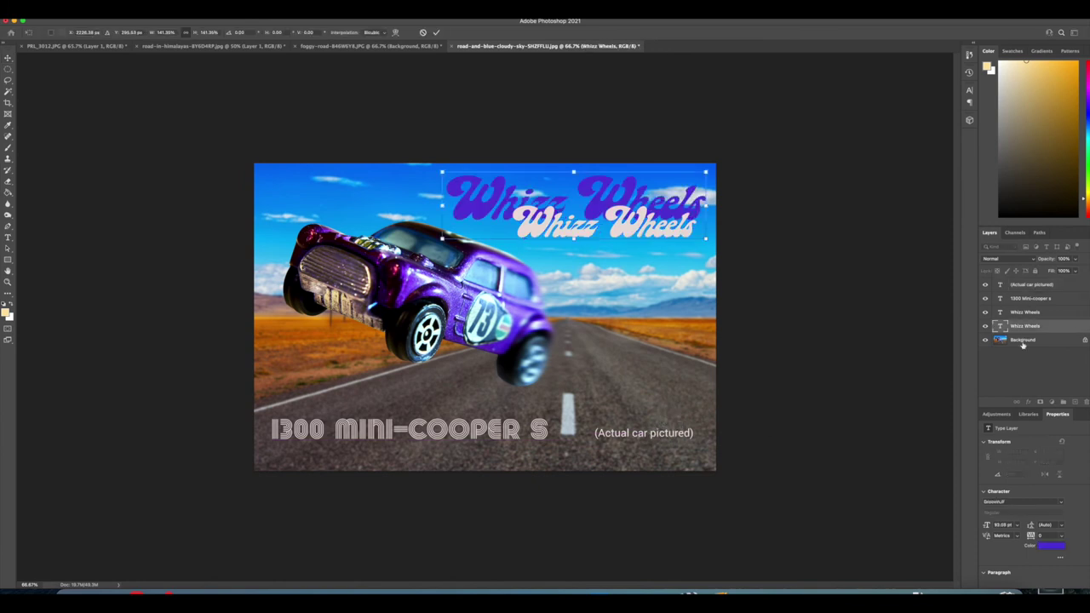
Hide the pale "Whizz Wheels" layer and scale the purple title to about 86 pt in the sky.
click(1030, 312)
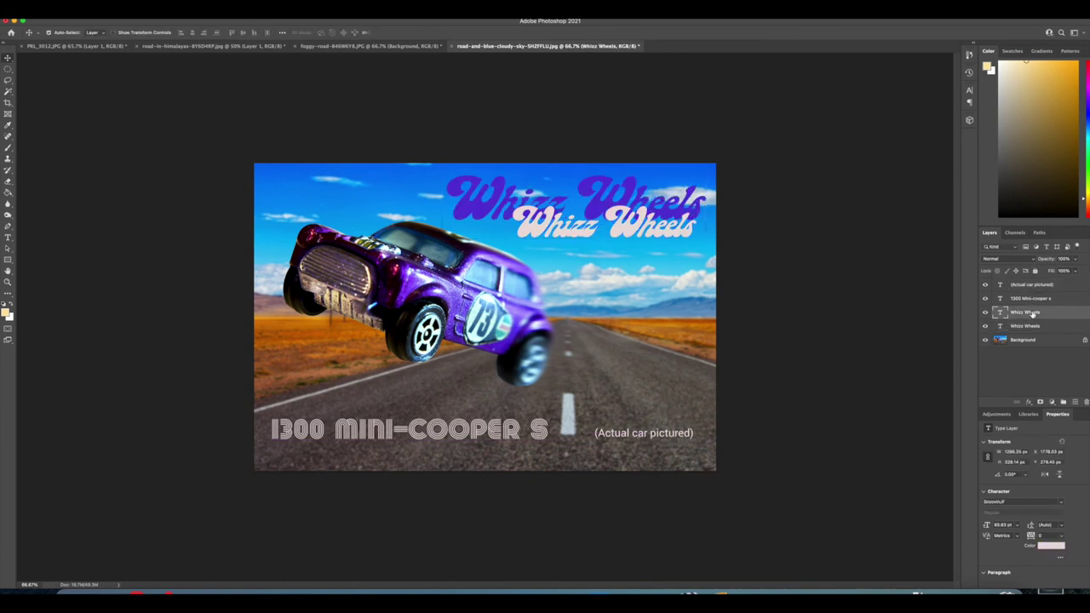
click(984, 311)
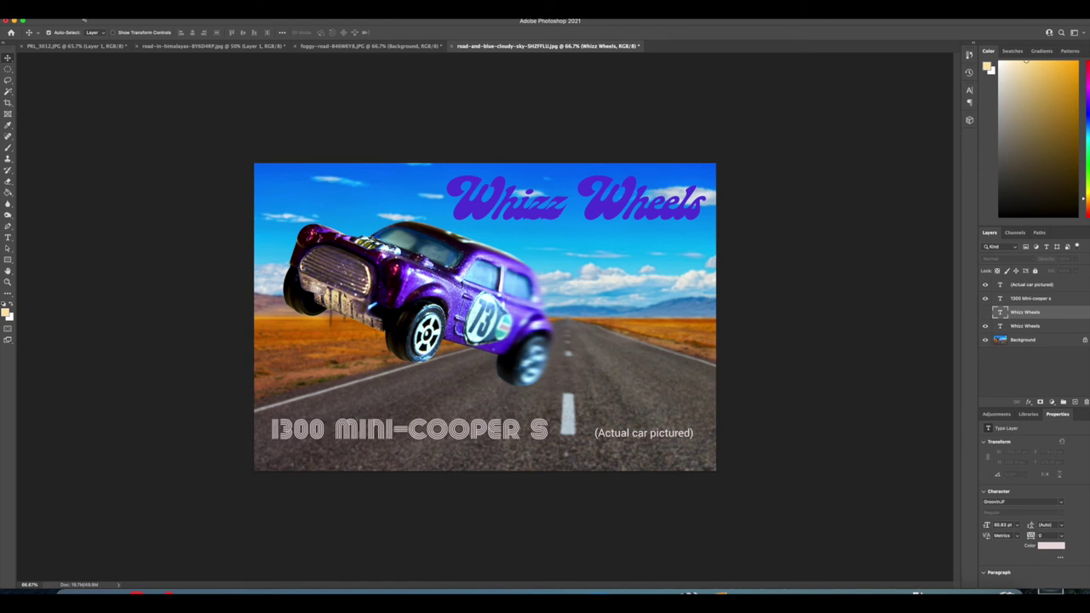
click(8, 237)
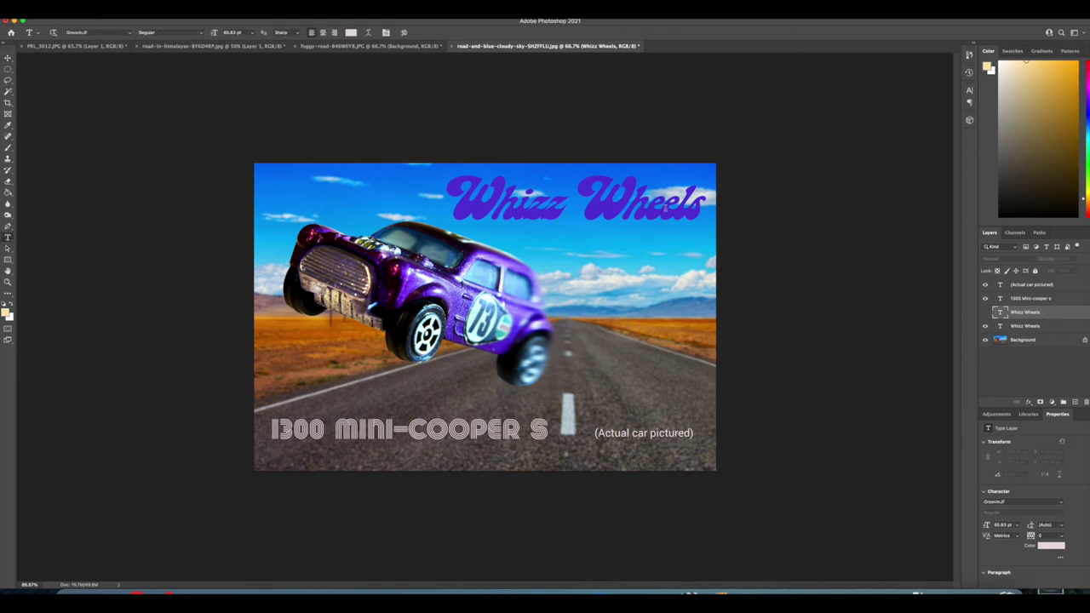
drag(704, 203, 460, 177)
click(72, 12)
click(93, 194)
drag(610, 212, 612, 215)
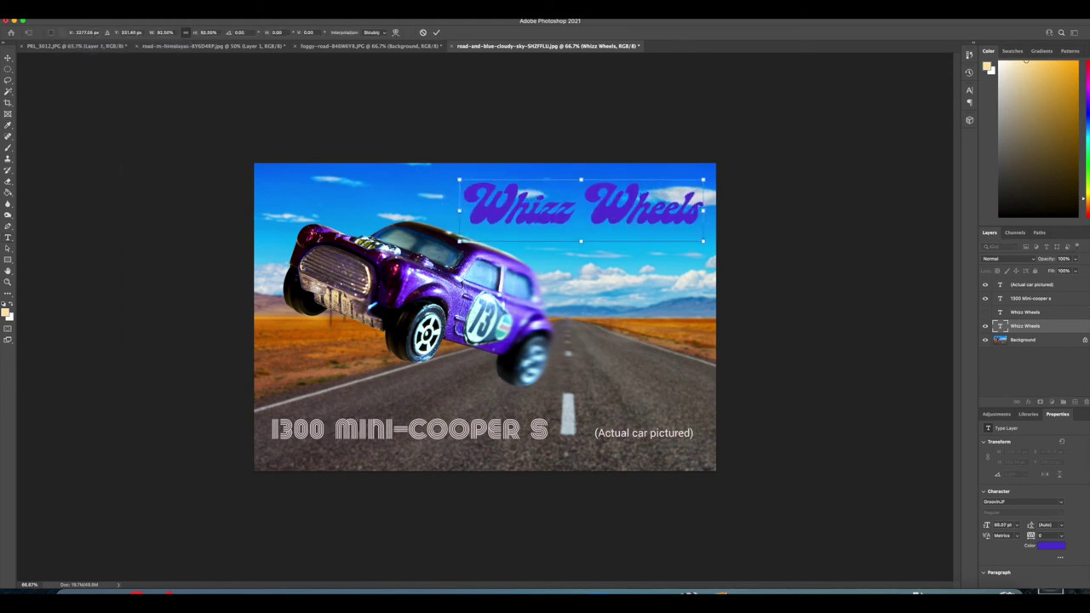
Duplicate the purple "Whizz Wheels" text layer and recolor the copy pale lavender.
right_click(1050, 327)
click(1043, 176)
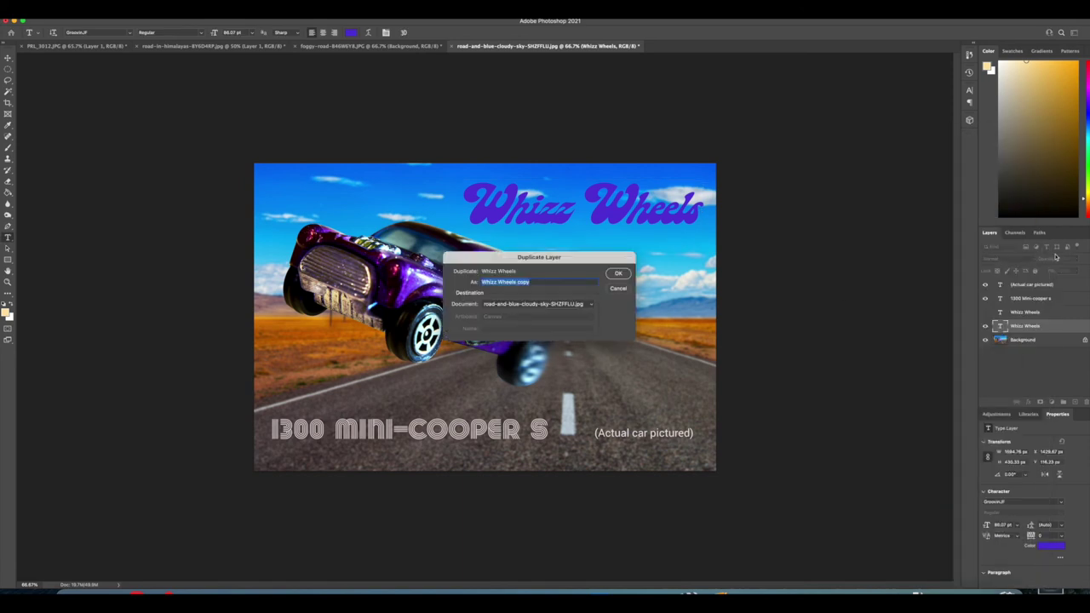
click(620, 273)
click(351, 33)
click(776, 237)
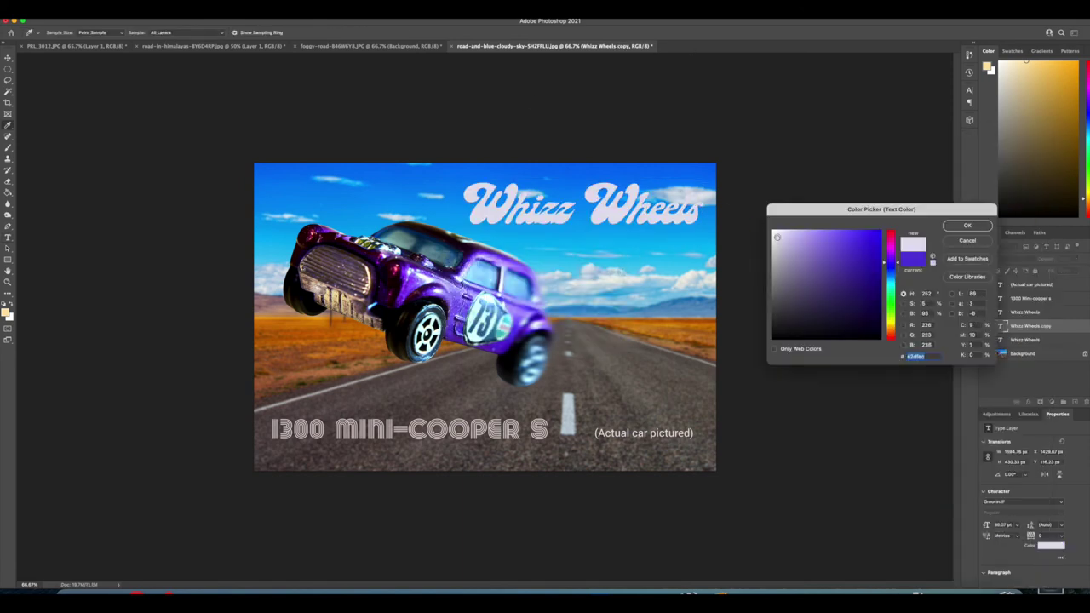
click(967, 225)
Offset the pale lavender title slightly up and left so the purple copy forms its drop shadow.
key(v)
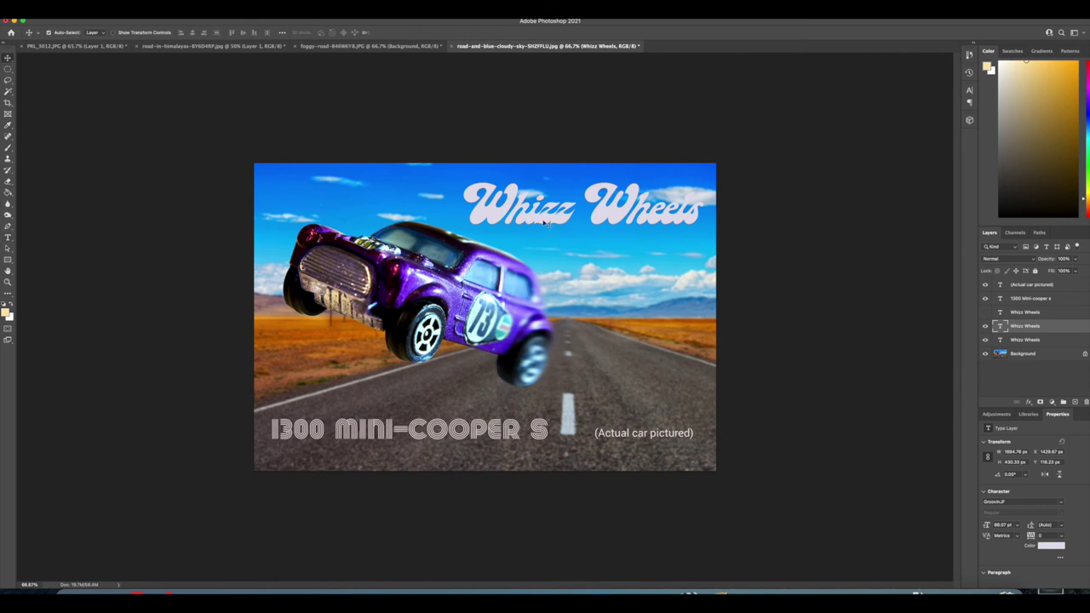
drag(545, 222, 542, 221)
key(Up)
key(Up)
key(Up)
key(Up)
key(Up)
key(Up)
key(Up)
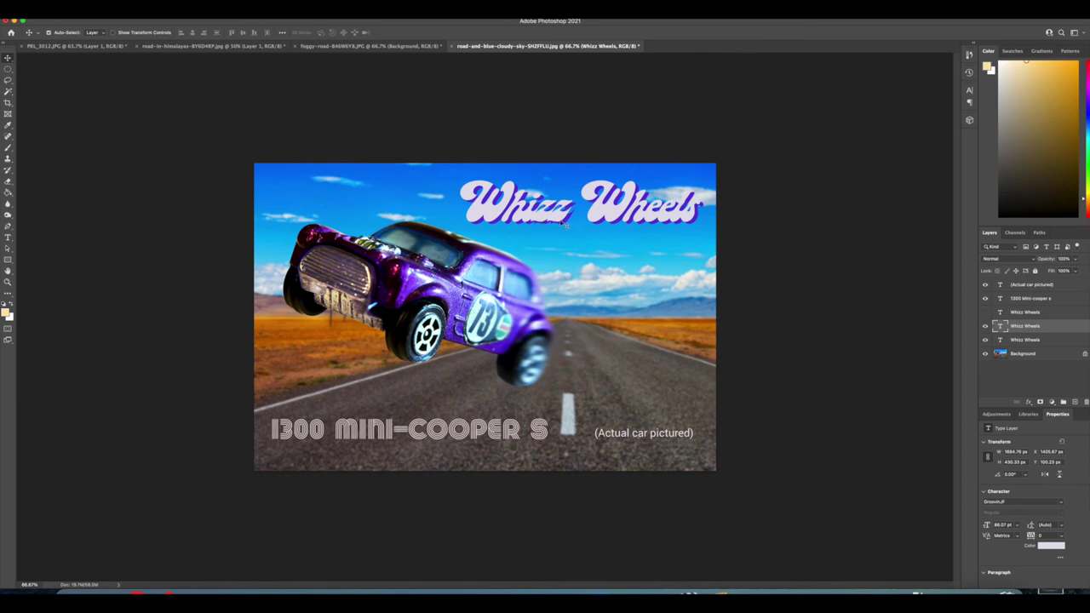
Lighten the front "Whizz Wheels" title's text color to a near-white tint.
click(9, 239)
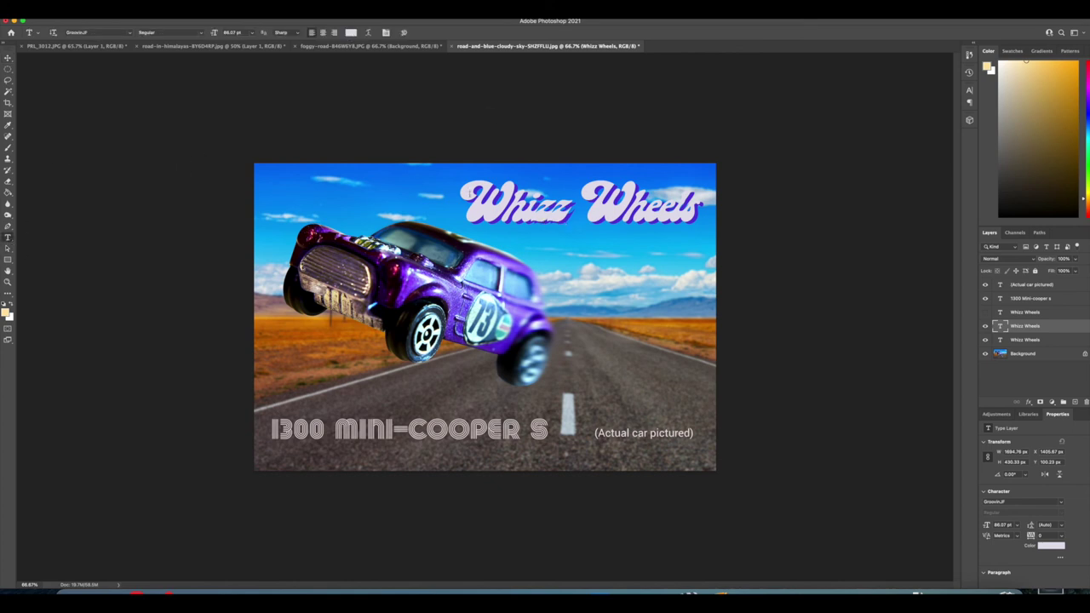
drag(456, 224, 700, 210)
click(351, 32)
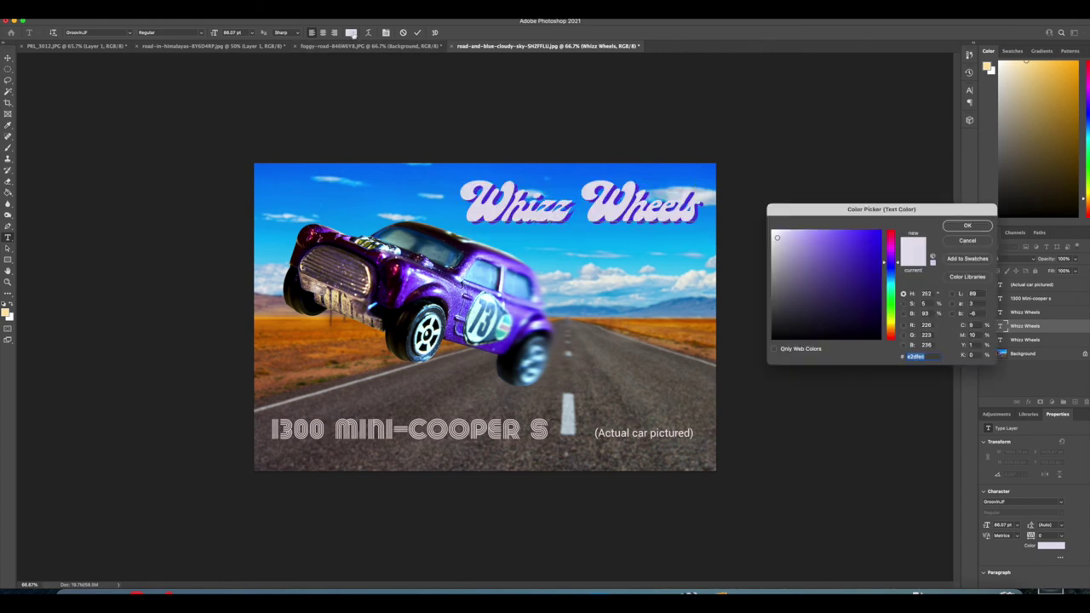
click(777, 248)
drag(778, 248, 774, 234)
click(951, 225)
click(7, 80)
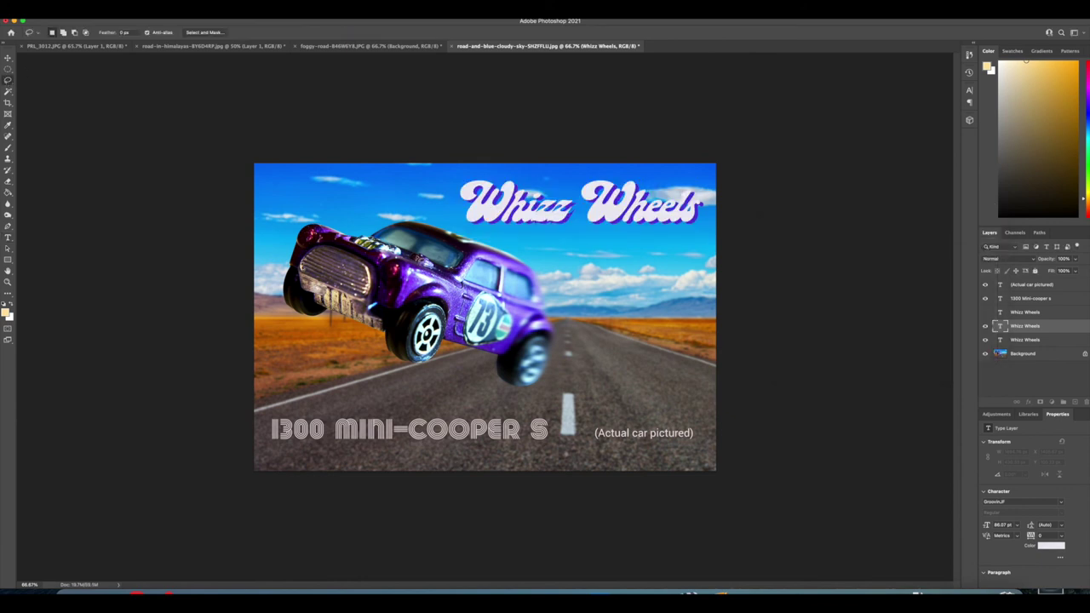
Select the Background layer and enlarge the Burn tool's soft brush.
click(1038, 356)
key(o)
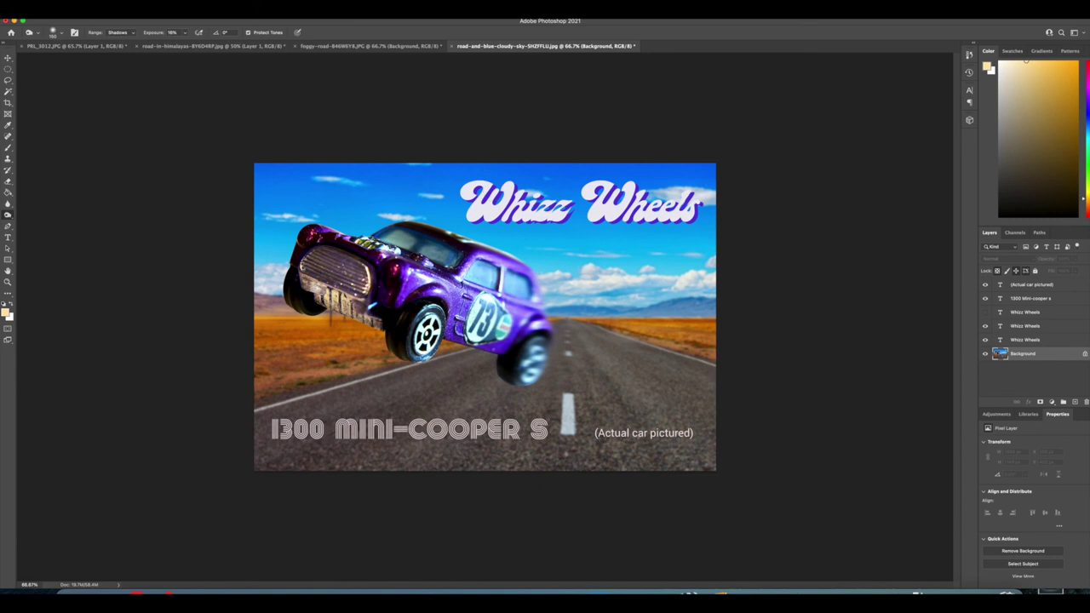
click(55, 36)
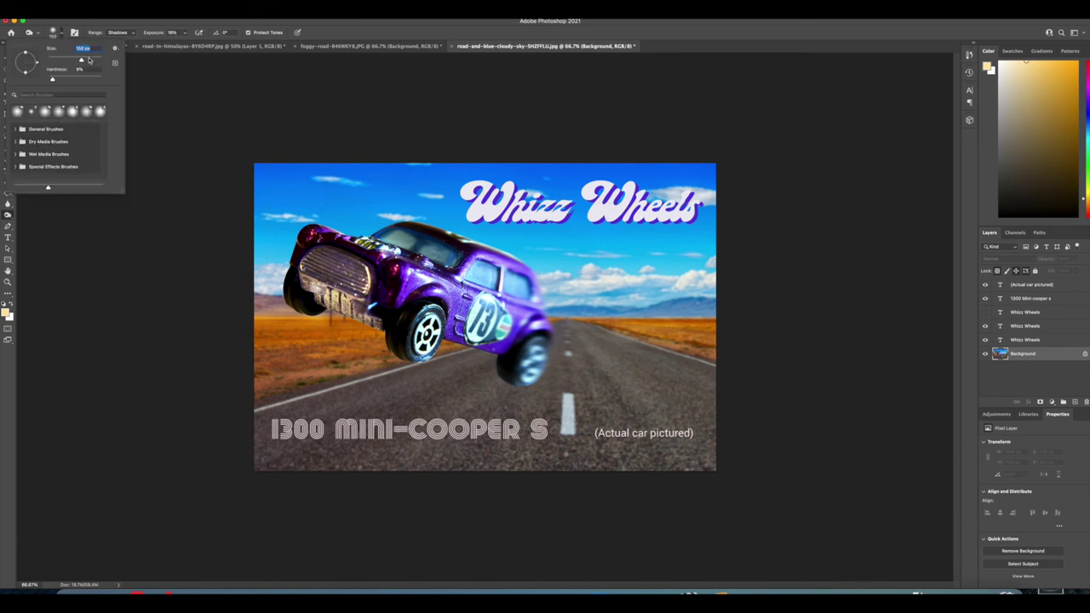
click(221, 195)
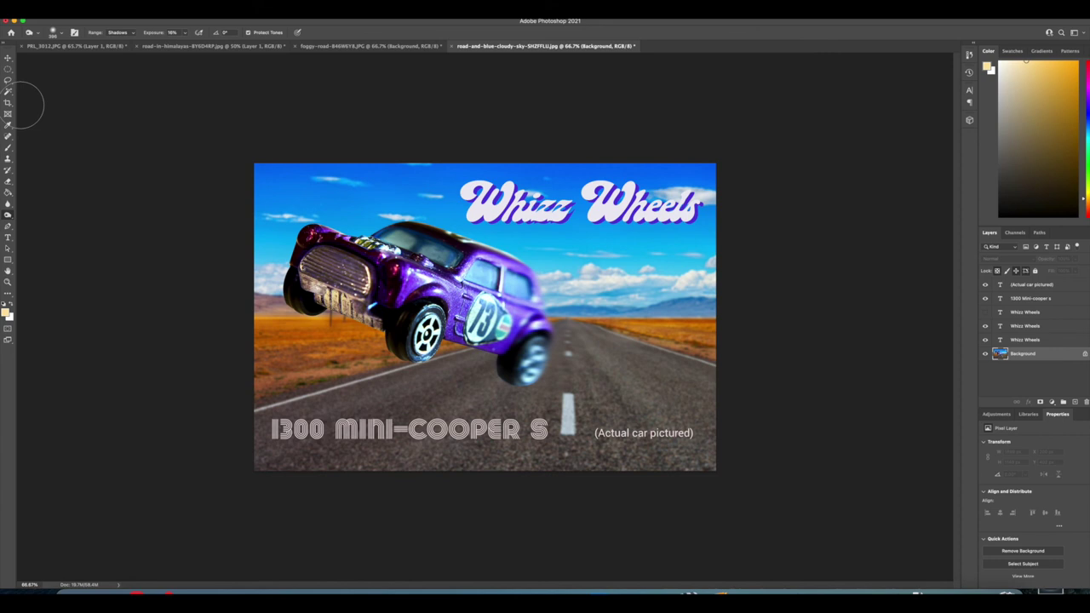
Add the subtitle "1970 Corgi Junior" in 24 pt GroovinJF and place it beneath the word "Wheels".
click(8, 237)
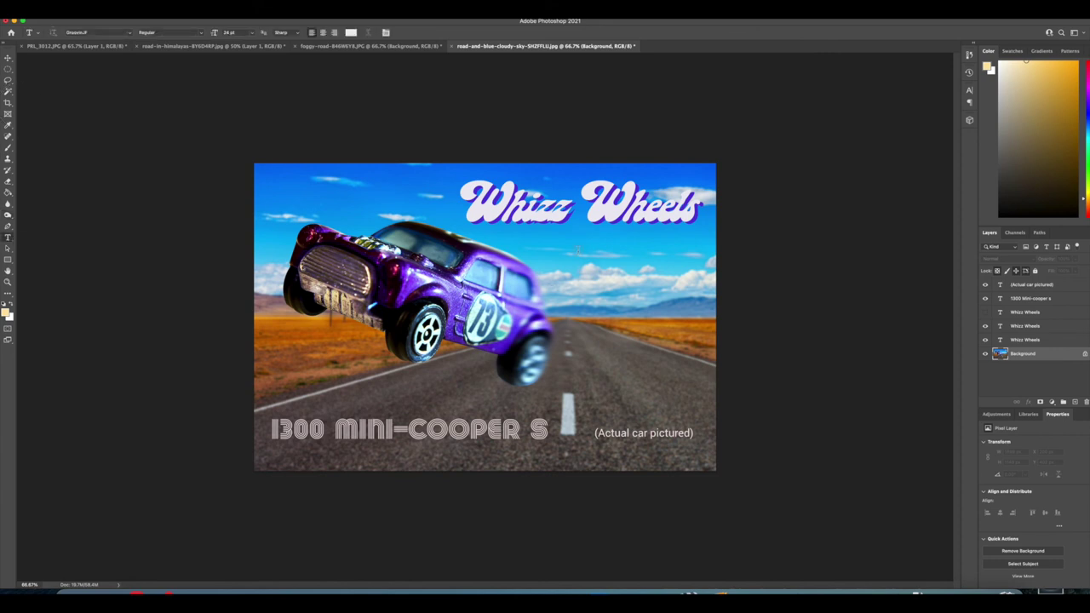
click(578, 249)
text(19)
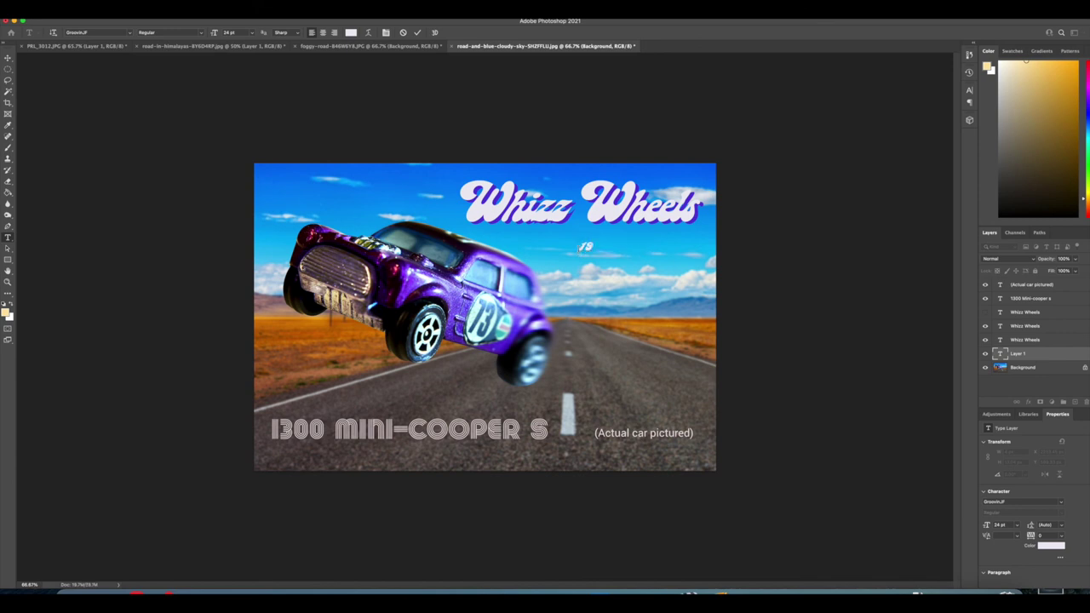
text(70 Corgi Junior)
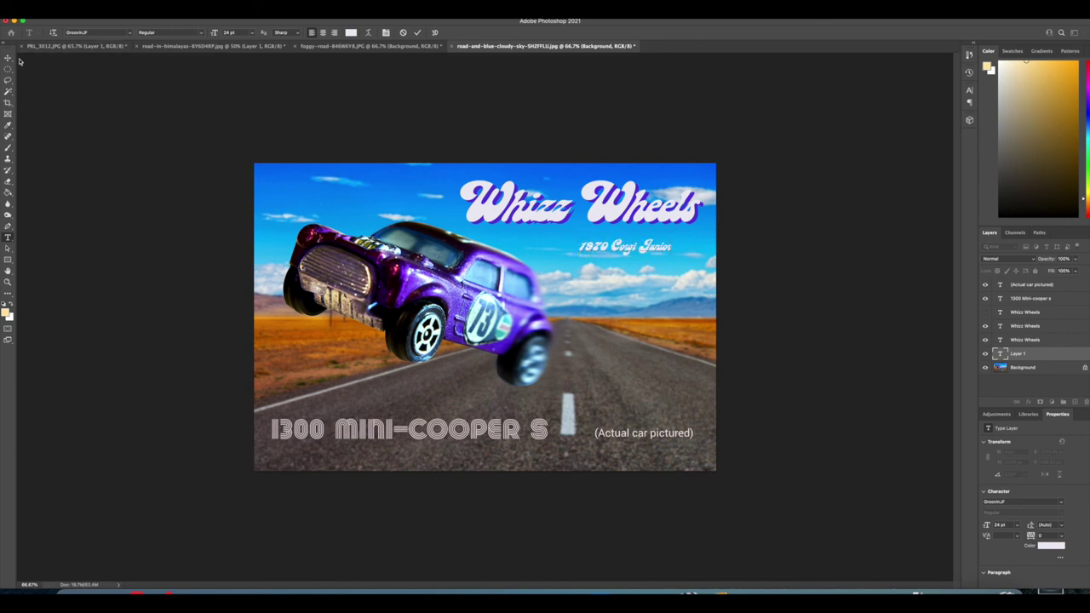
click(10, 58)
drag(629, 253, 651, 246)
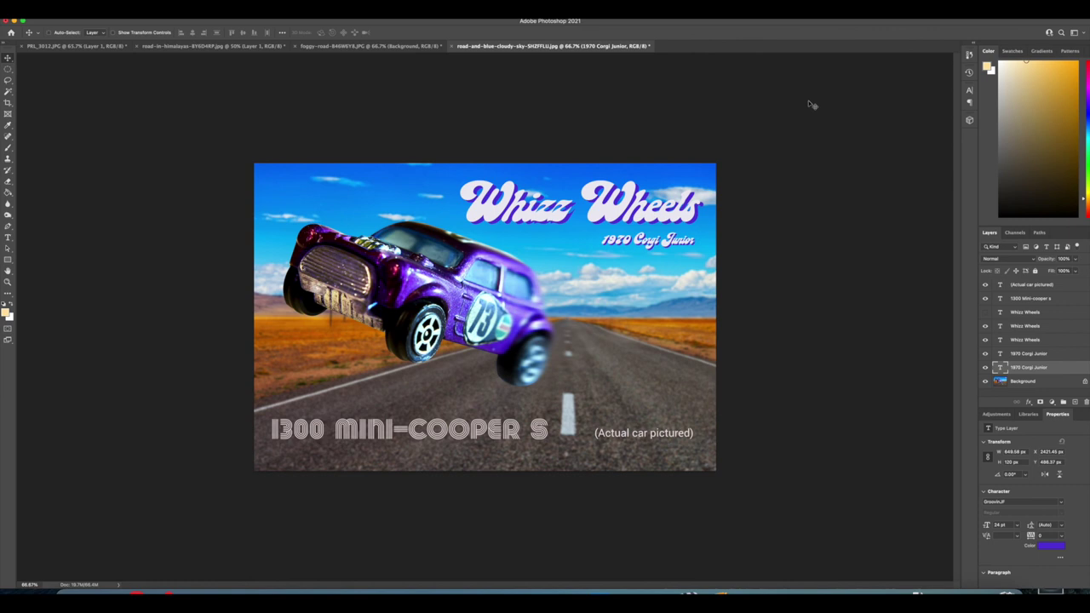
key(super+0)
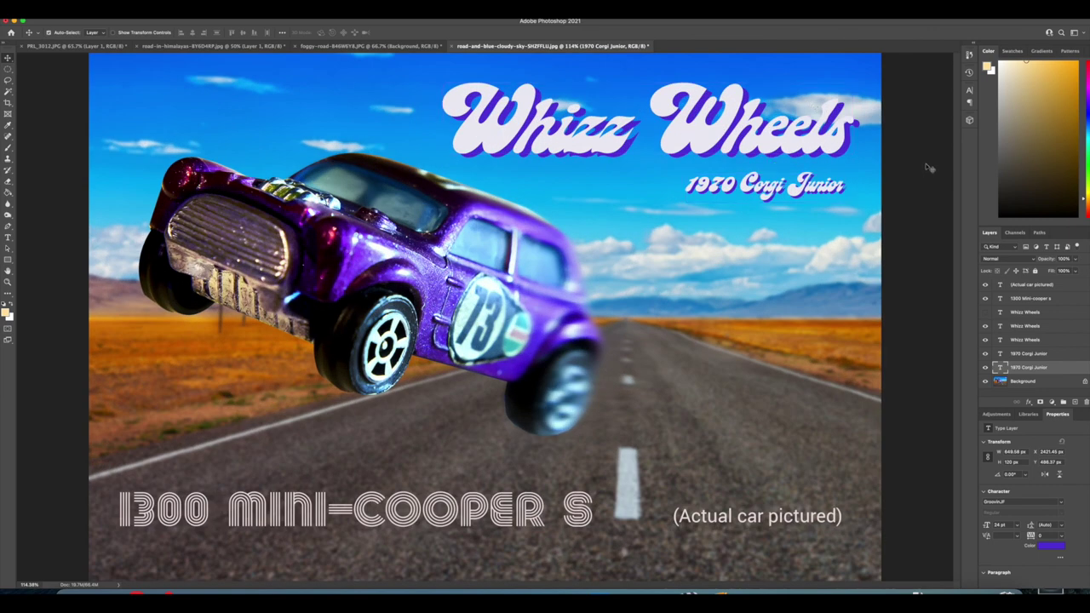
key(super+1)
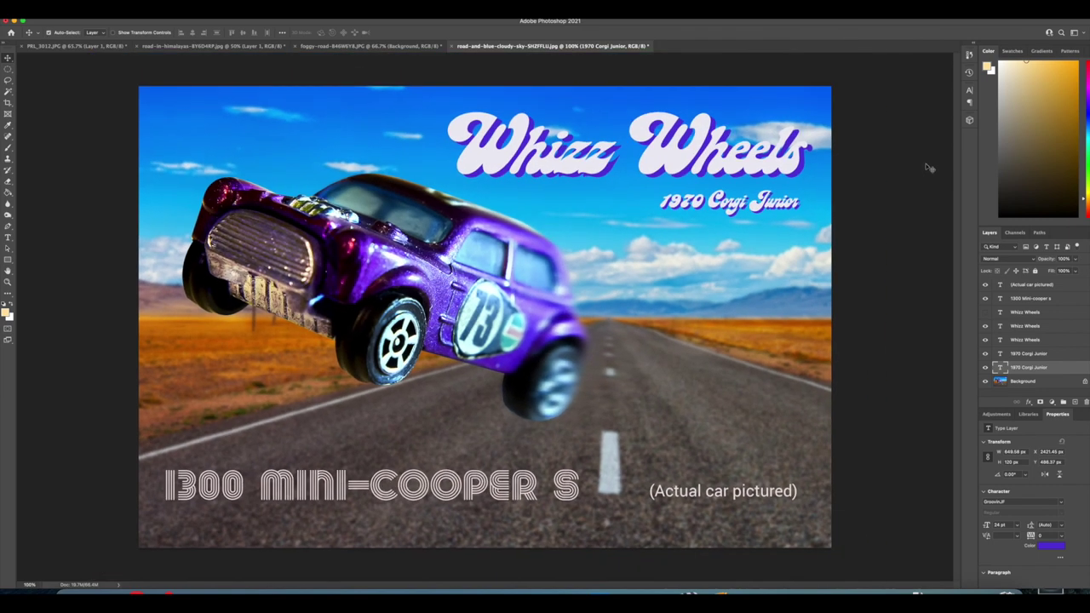